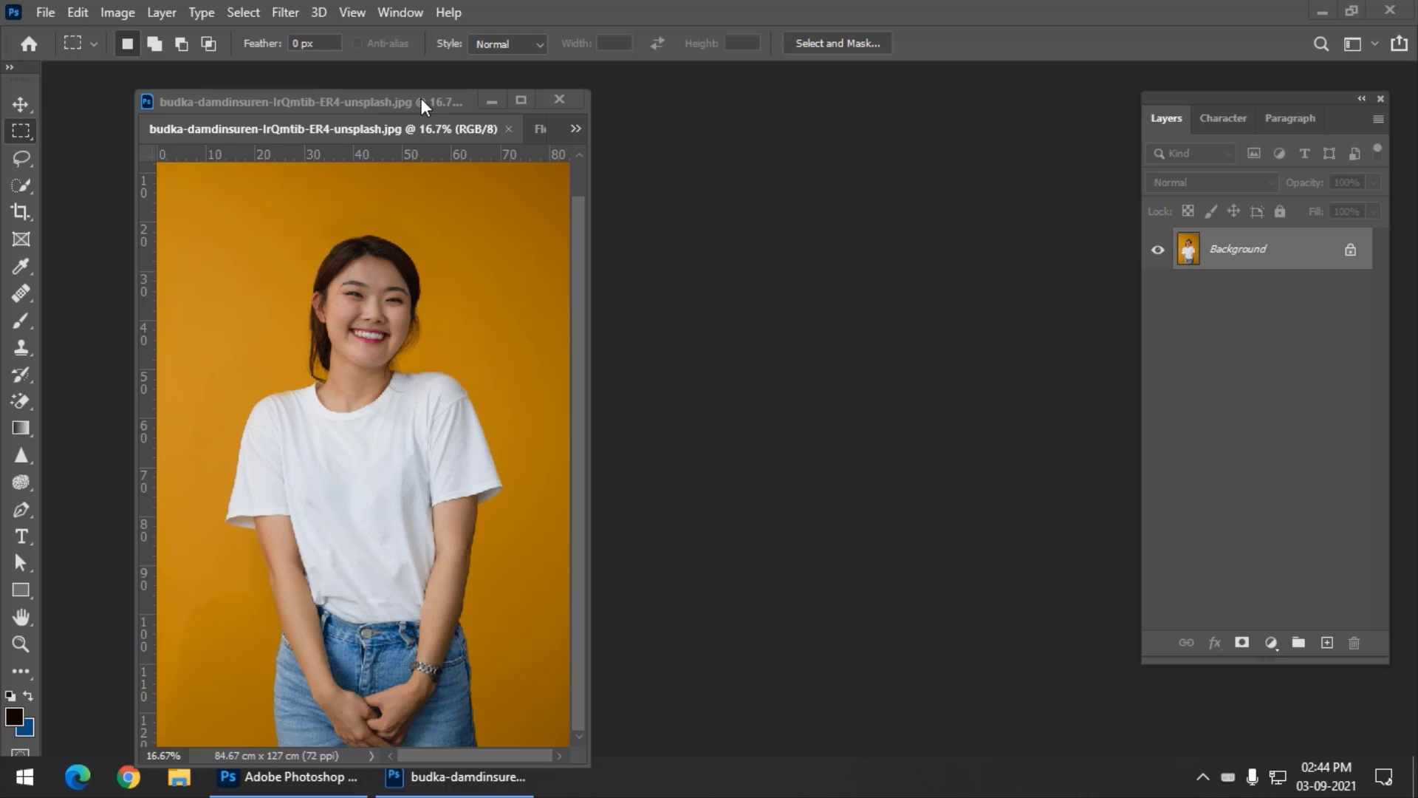
pyautogui.moveTo(421, 104); pyautogui.dragTo(474, 77)
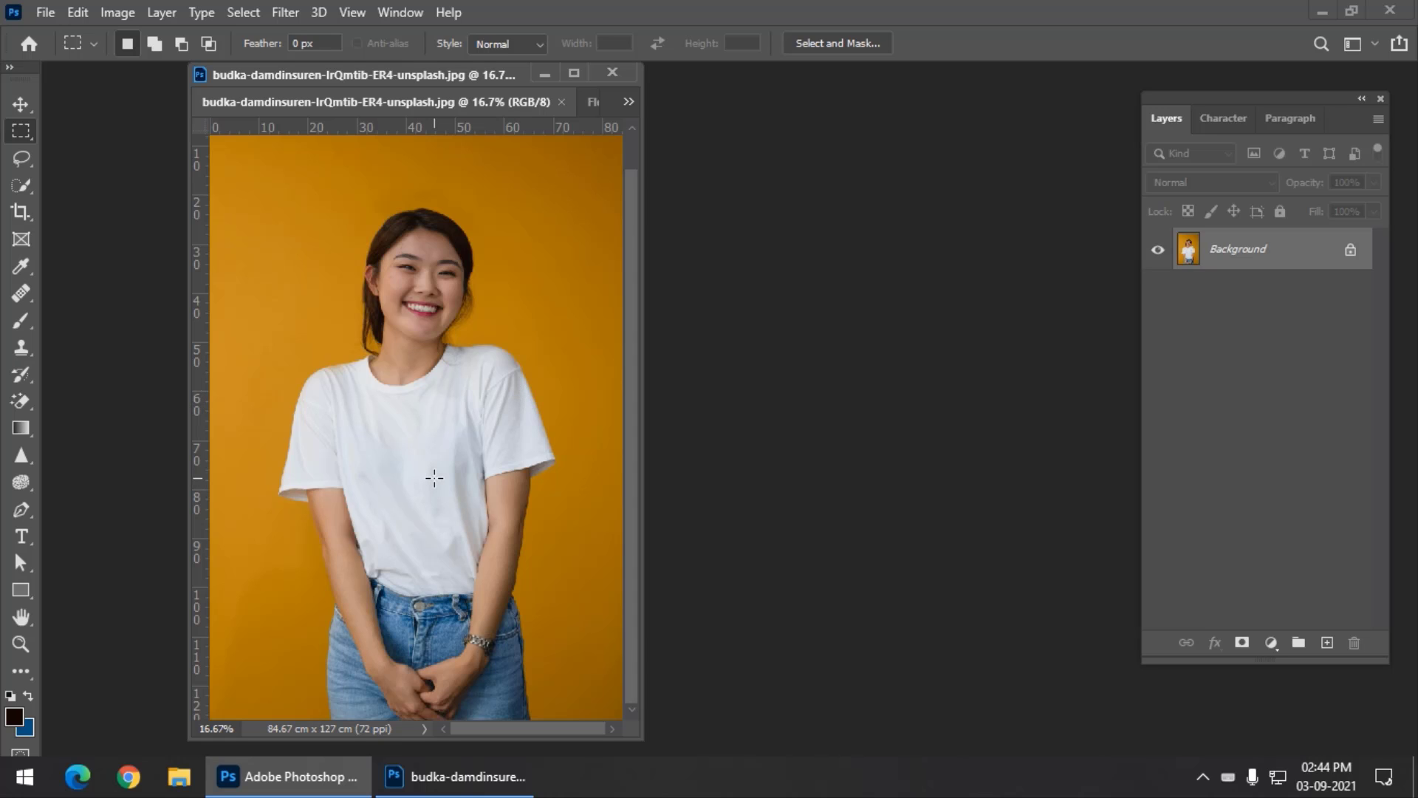
pyautogui.click(382, 80)
pyautogui.moveTo(382, 80); pyautogui.dragTo(353, 80)
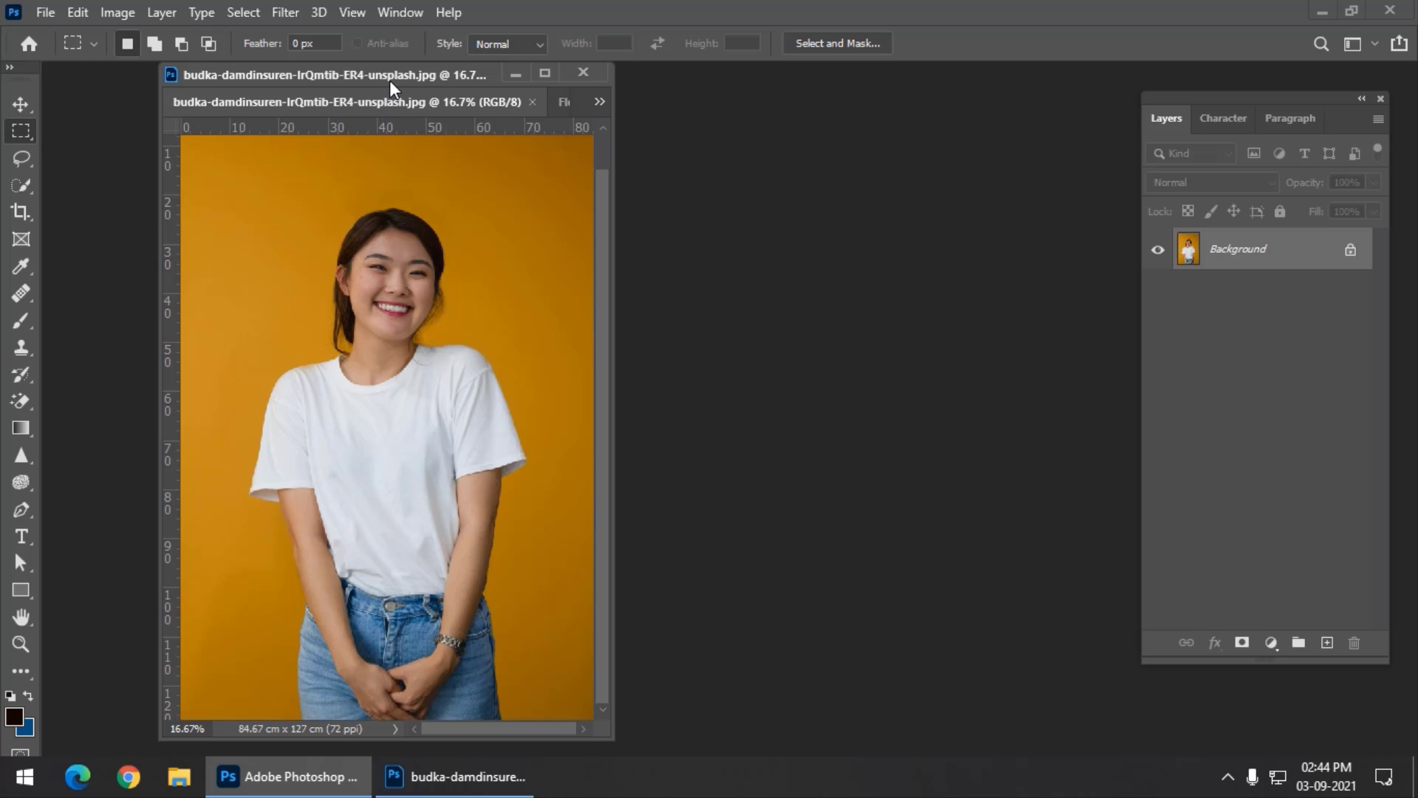
pyautogui.moveTo(392, 77); pyautogui.dragTo(402, 82)
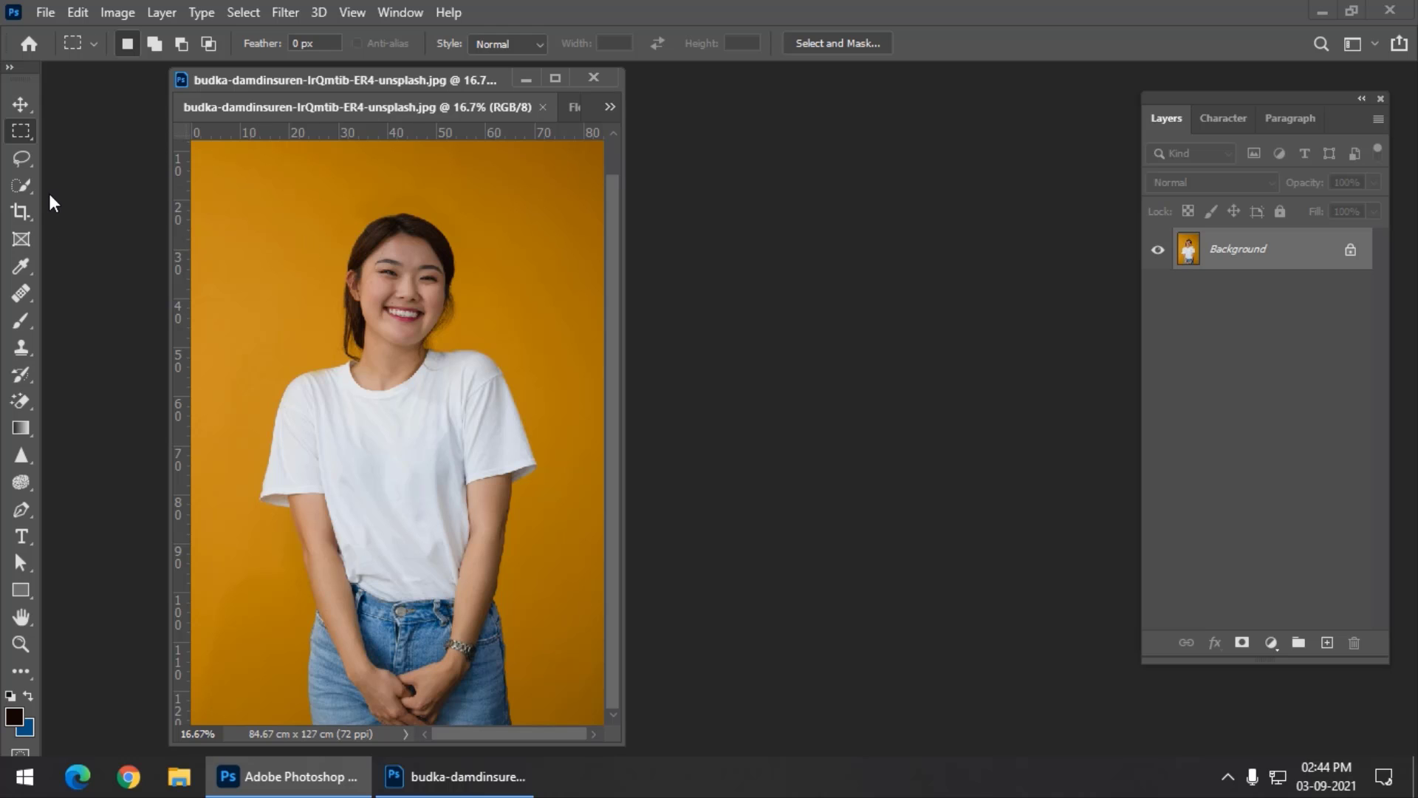
# Select the woman's white T-shirt with the Quick Selection tool
pyautogui.click(22, 185)
pyautogui.click(120, 215)
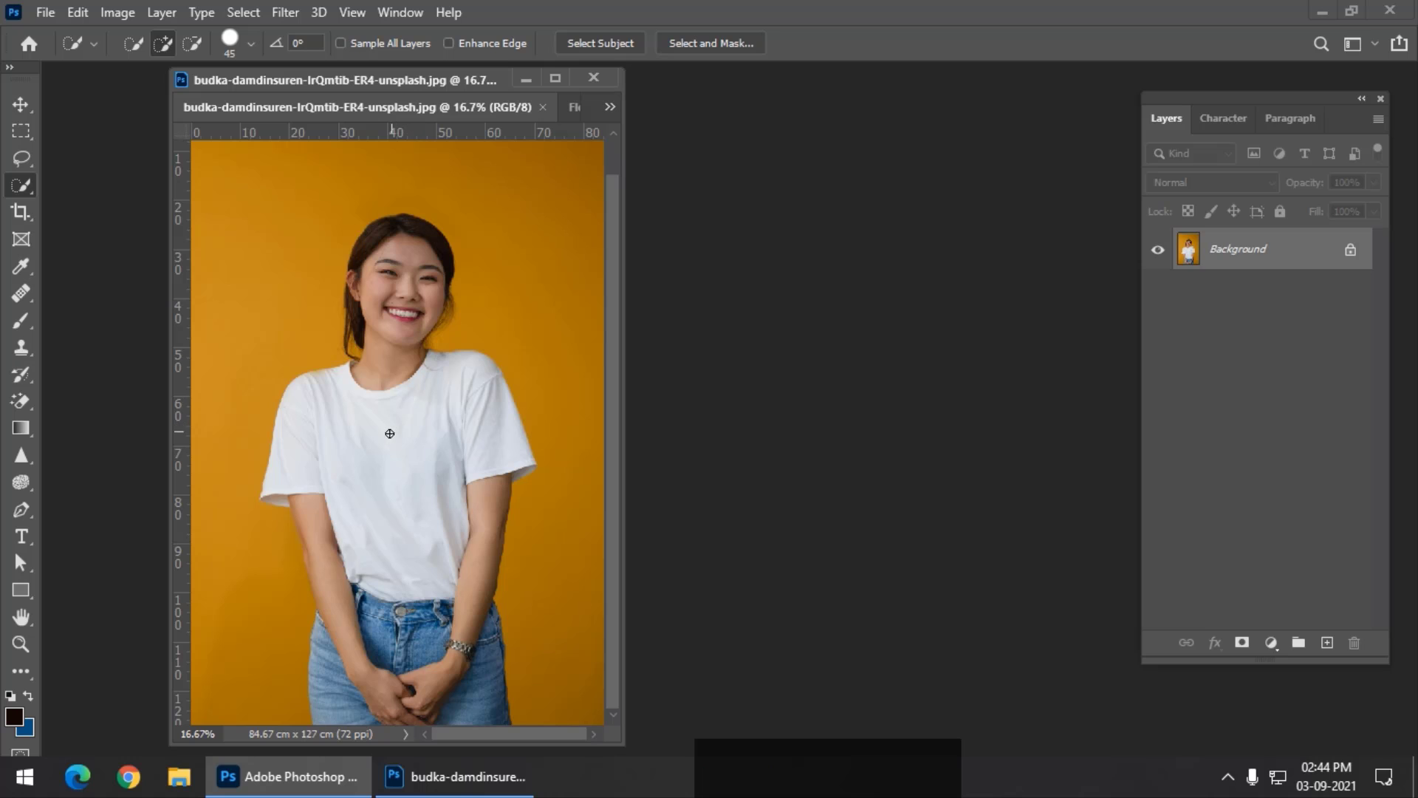
pyautogui.moveTo(327, 402)
pyautogui.mouseDown()
pyautogui.moveTo(372, 478)
pyautogui.moveTo(425, 462)
pyautogui.mouseUp()
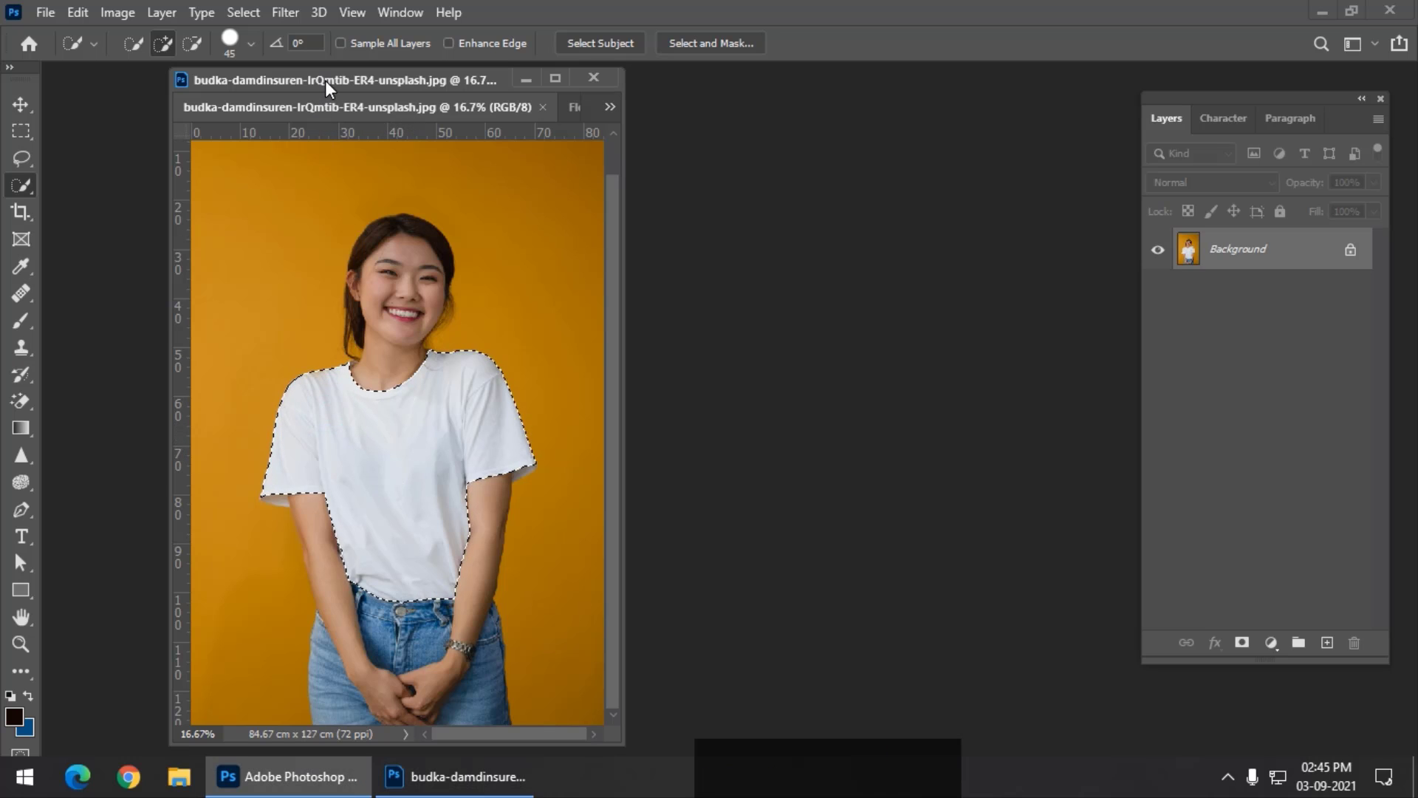
pyautogui.moveTo(318, 79); pyautogui.dragTo(304, 78)
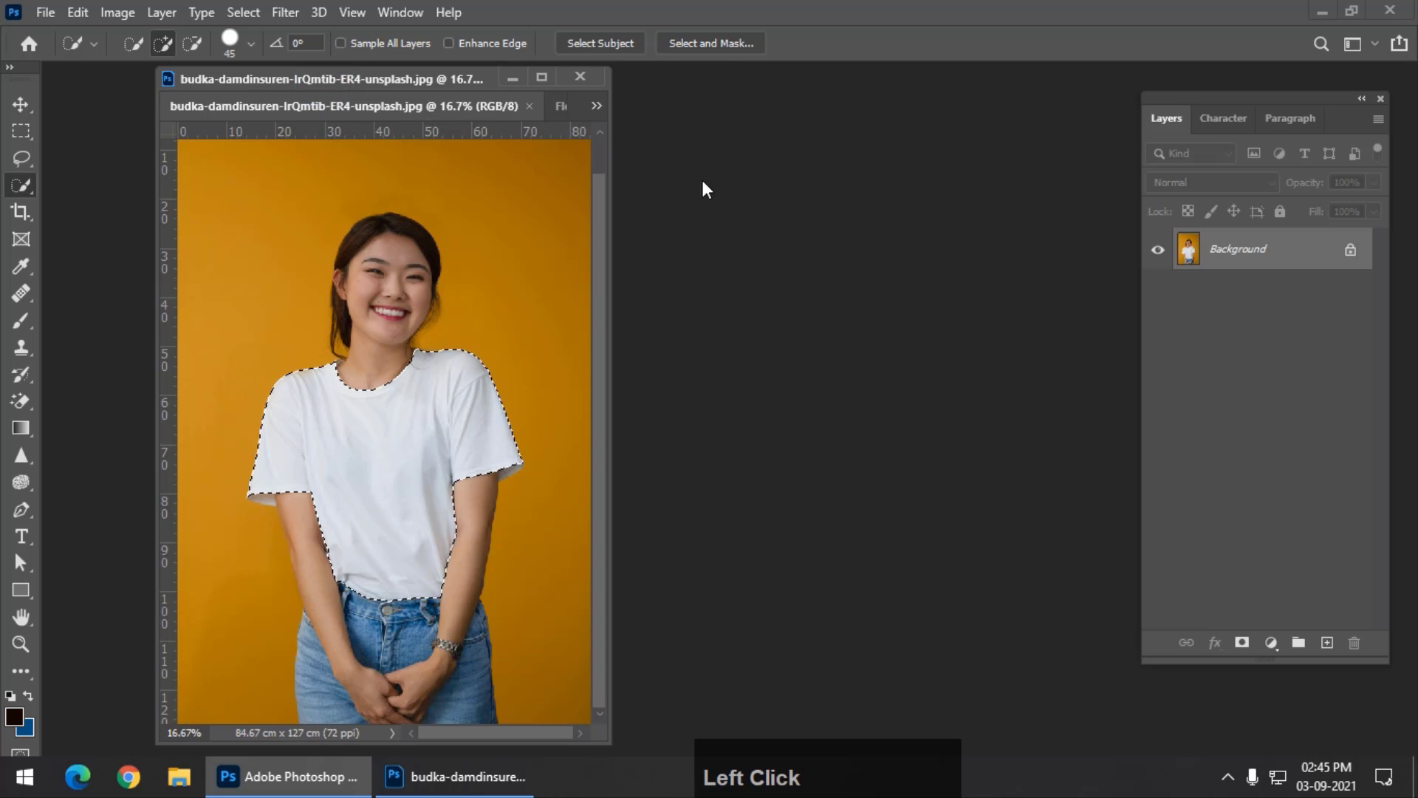
# Output the T-shirt selection from Select and Mask to a new layer with layer mask and show the original Background layer again
pyautogui.click(713, 45)
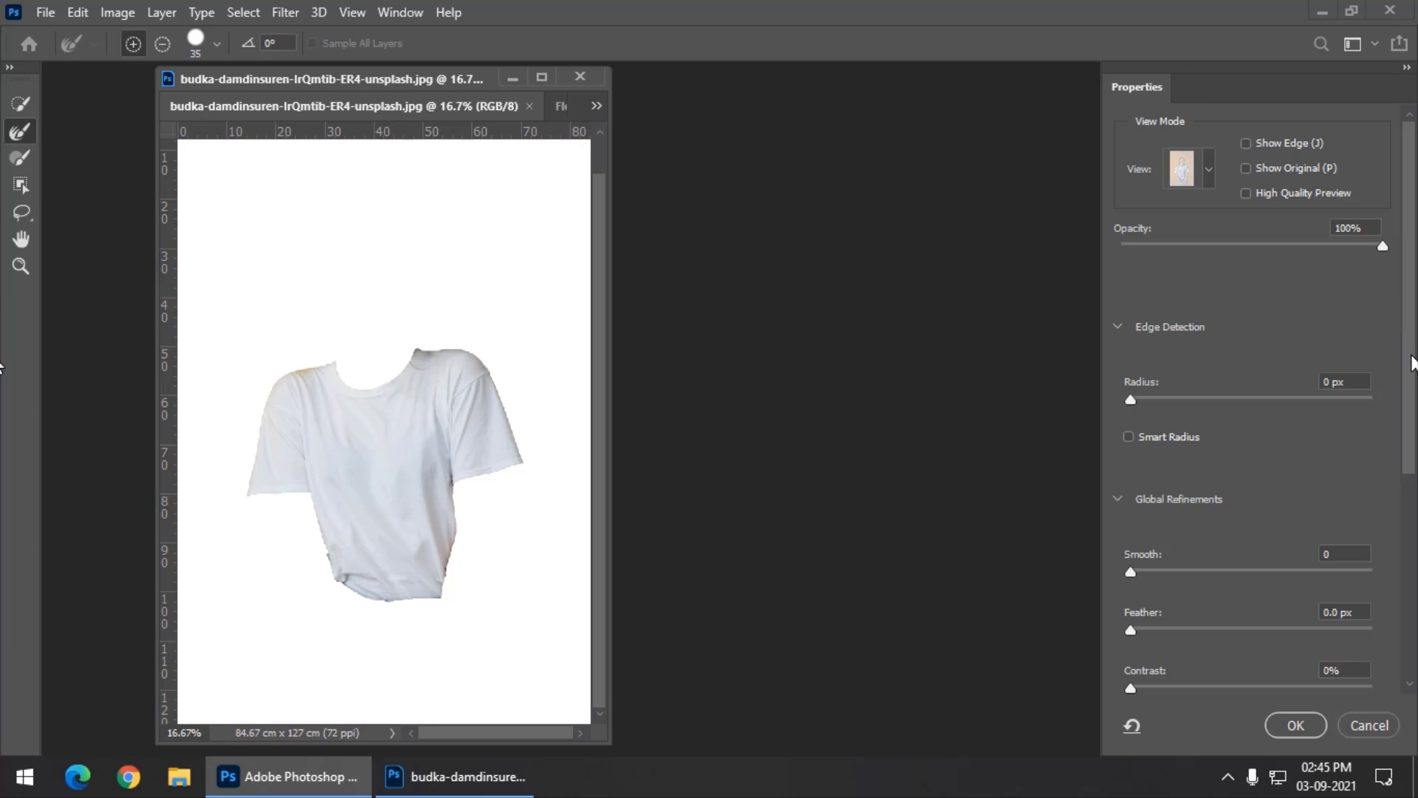
pyautogui.moveTo(1411, 362); pyautogui.dragTo(1396, 632)
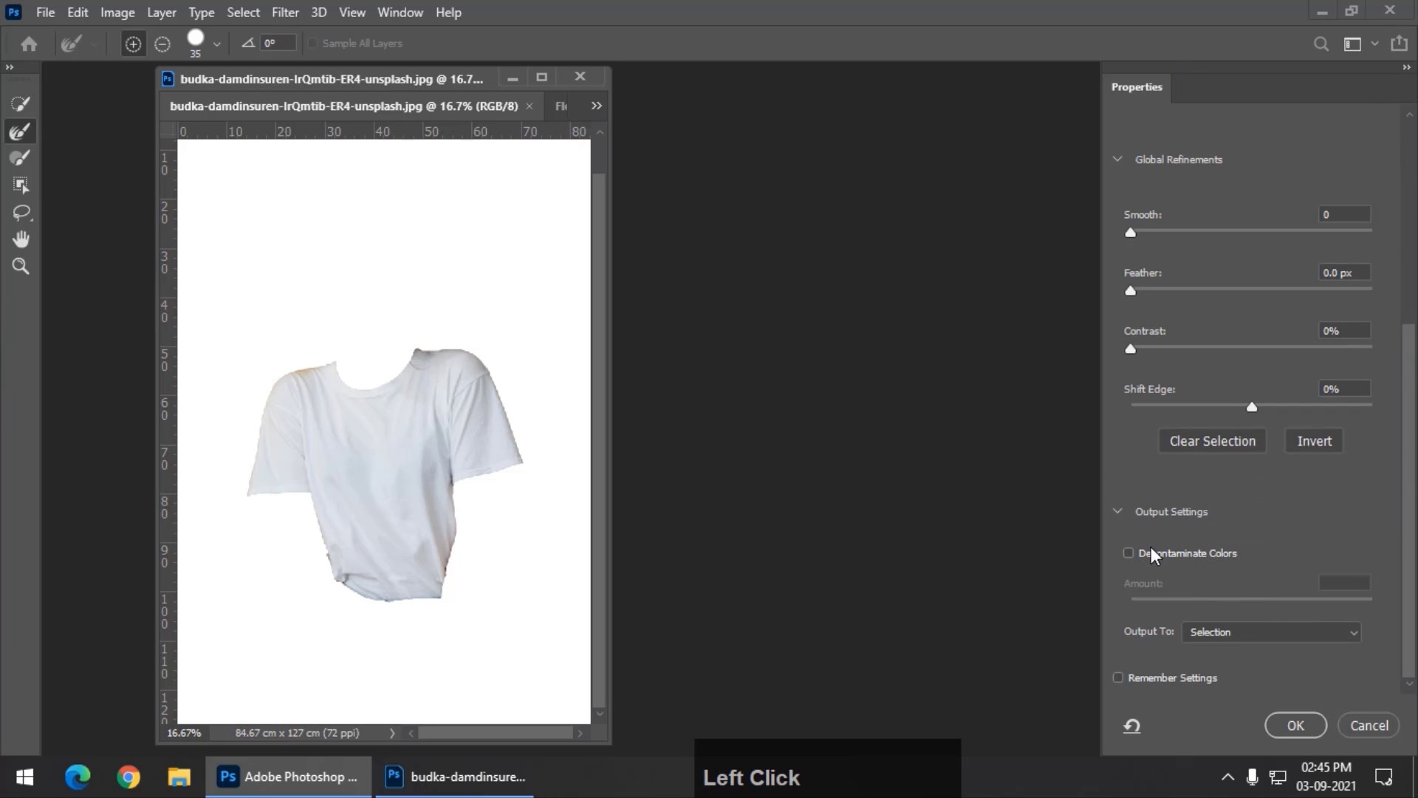
pyautogui.click(1263, 630)
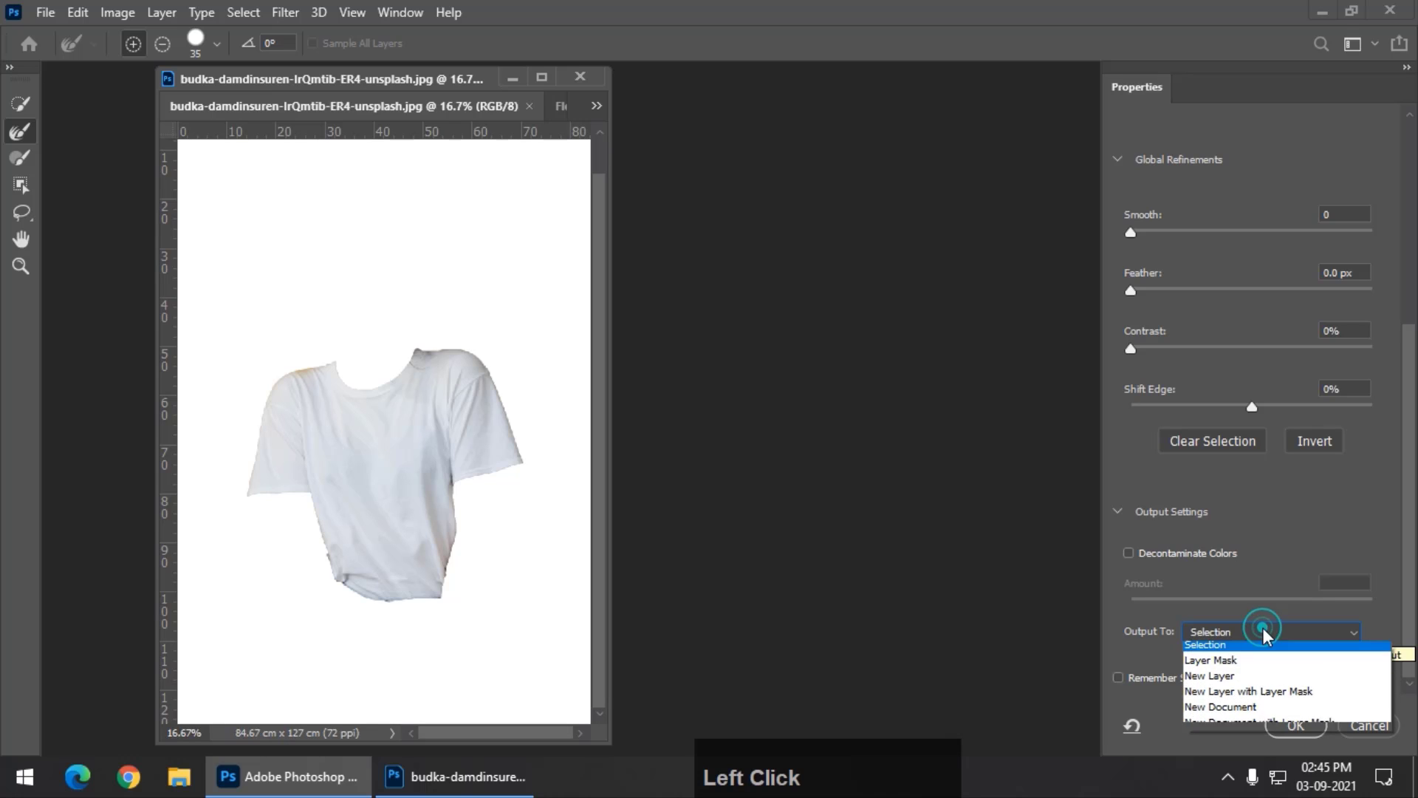
pyautogui.click(1222, 698)
pyautogui.click(1292, 720)
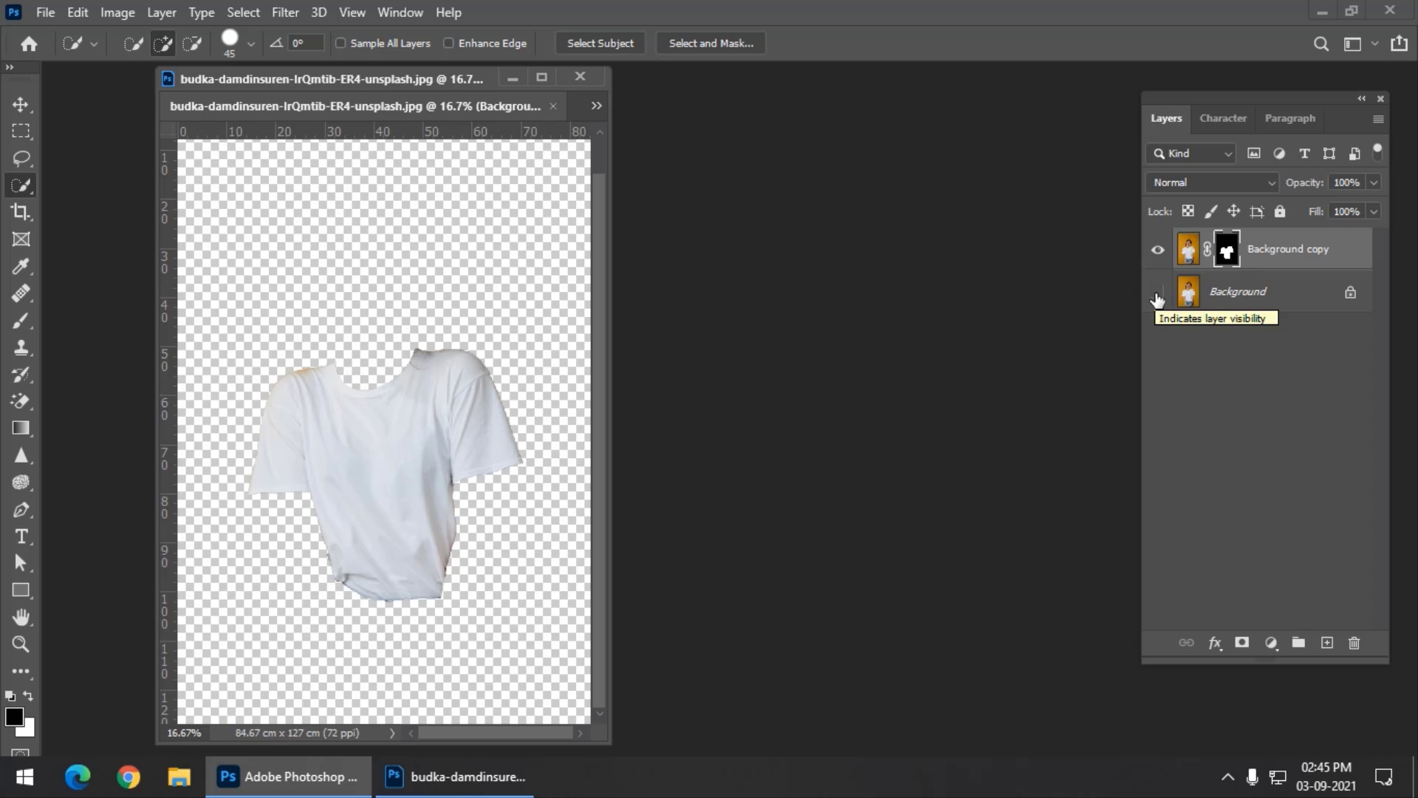
pyautogui.click(1157, 293)
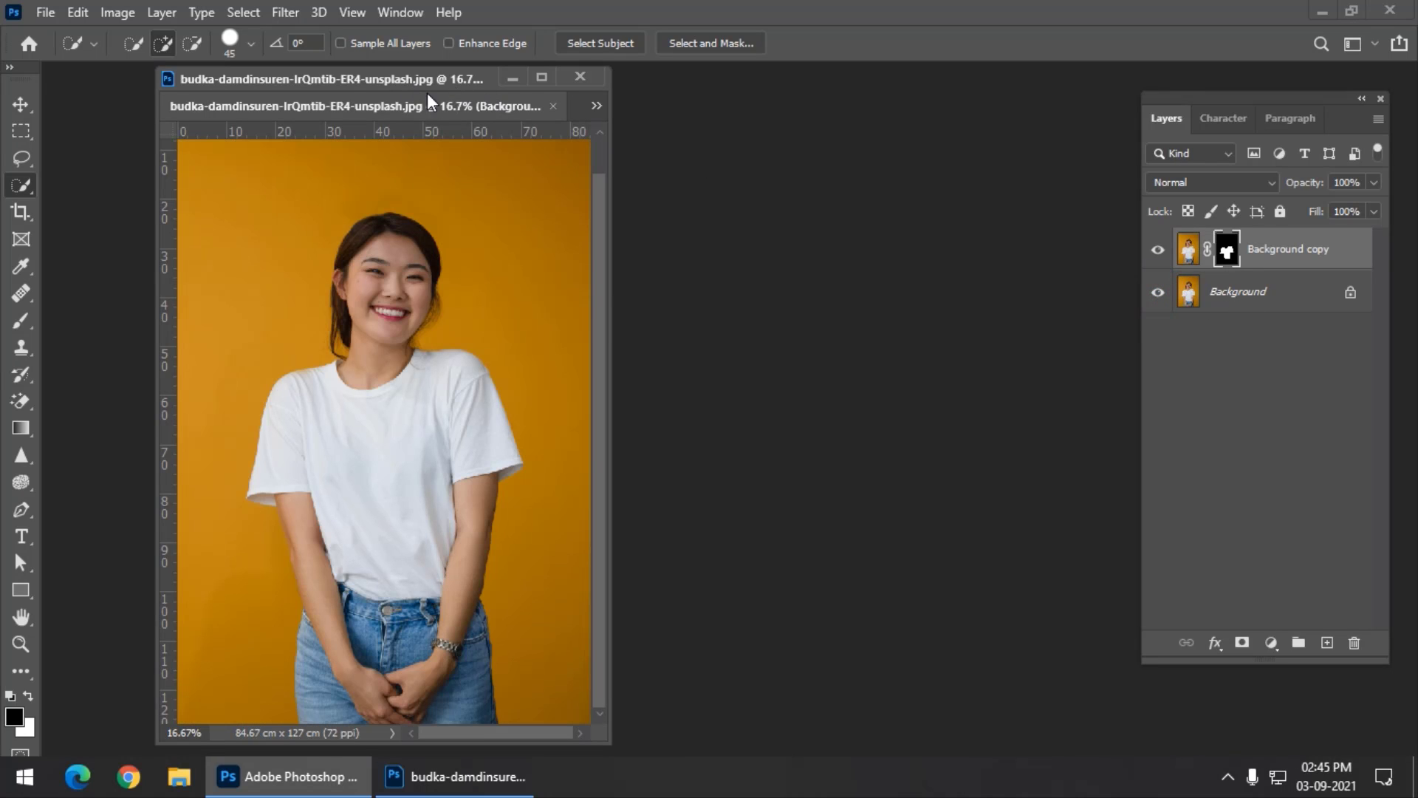
# Float the portrait document in its own window and place the Floral Pattern.jpg window beside it
pyautogui.moveTo(431, 103); pyautogui.dragTo(663, 167)
pyautogui.click(384, 79)
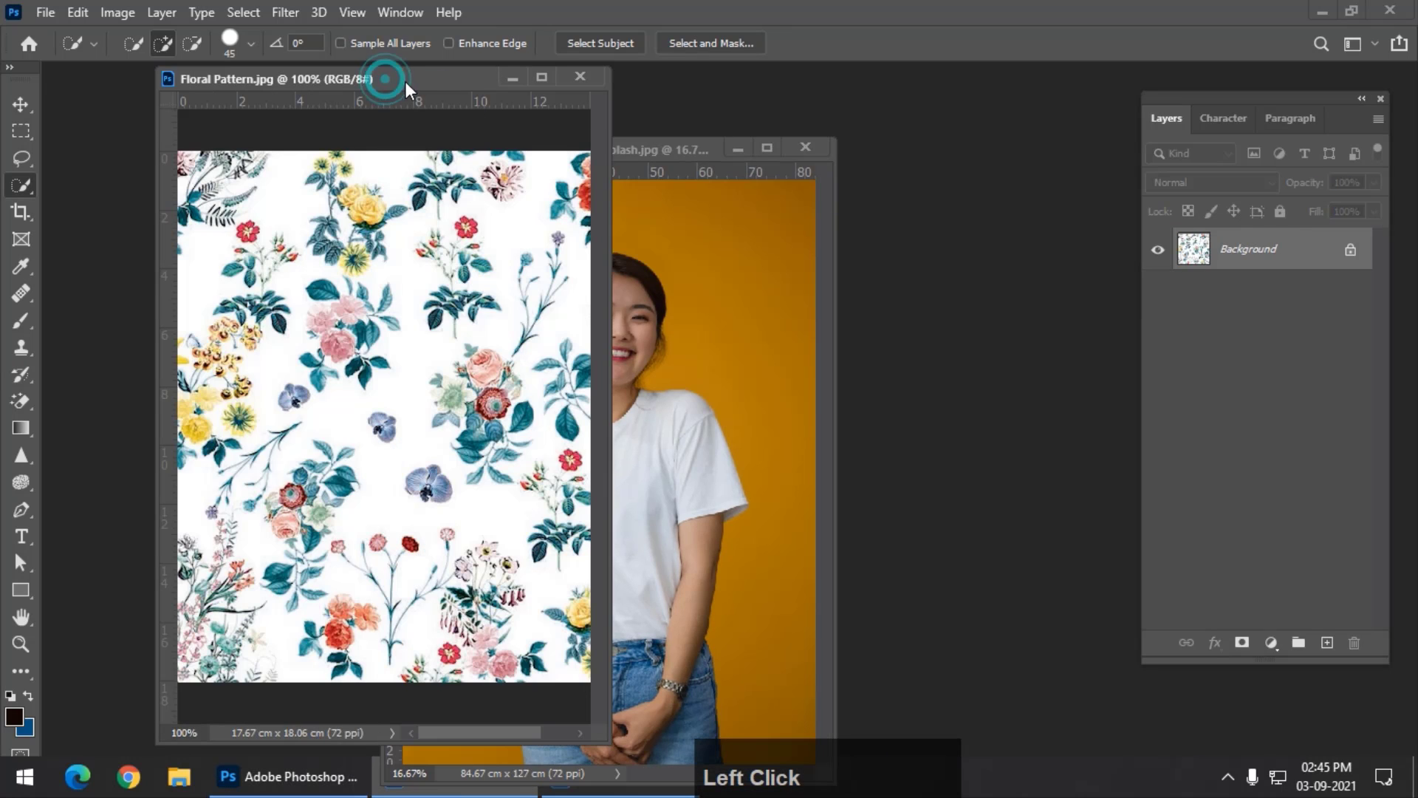
pyautogui.moveTo(302, 87); pyautogui.dragTo(256, 97)
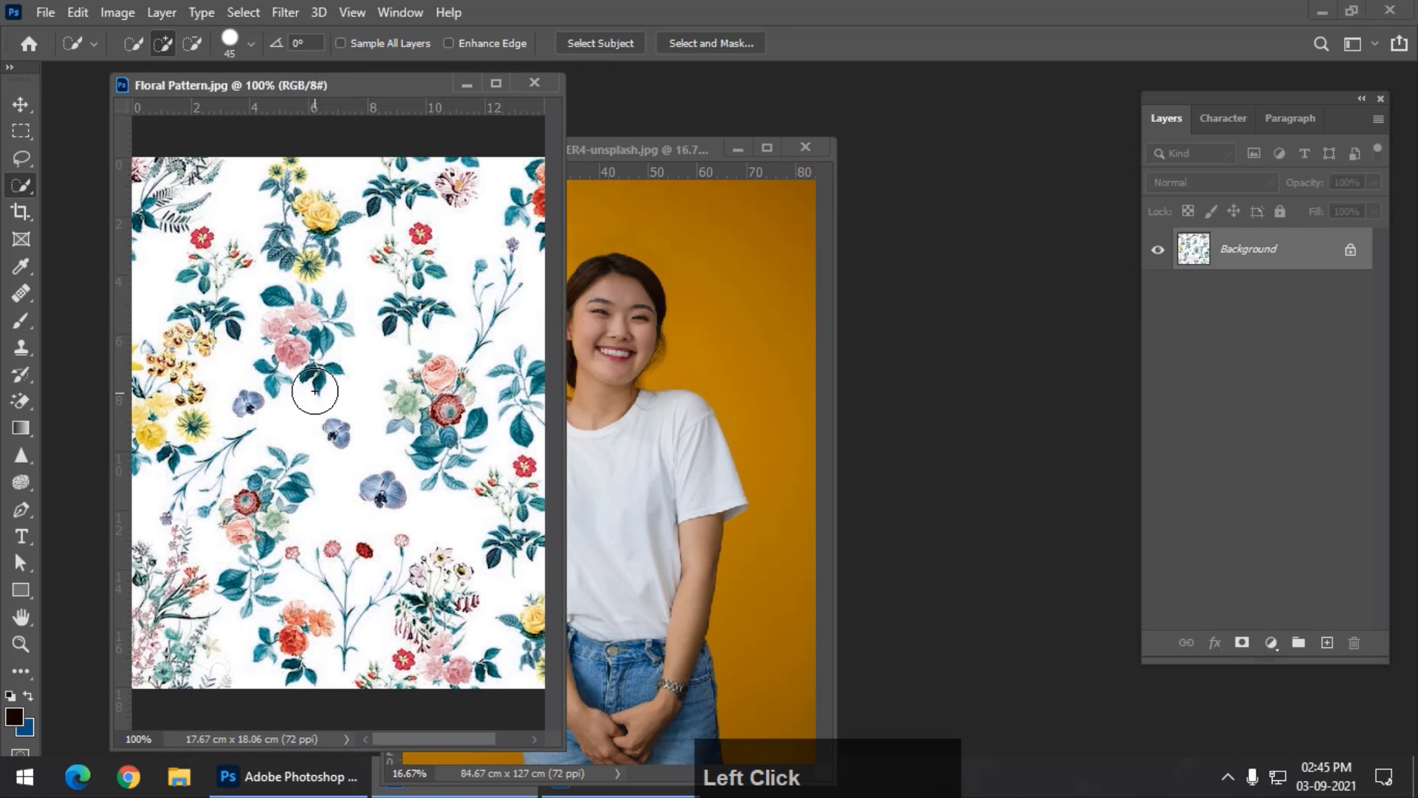
# Copy the floral pattern into the portrait with the Move tool and scale it to 325.06% so it covers the T-shirt
pyautogui.click(20, 104)
pyautogui.moveTo(284, 308); pyautogui.dragTo(644, 477)
pyautogui.moveTo(523, 152); pyautogui.dragTo(654, 120)
pyautogui.moveTo(785, 452); pyautogui.dragTo(635, 398)
pyautogui.moveTo(681, 456); pyautogui.dragTo(880, 659)
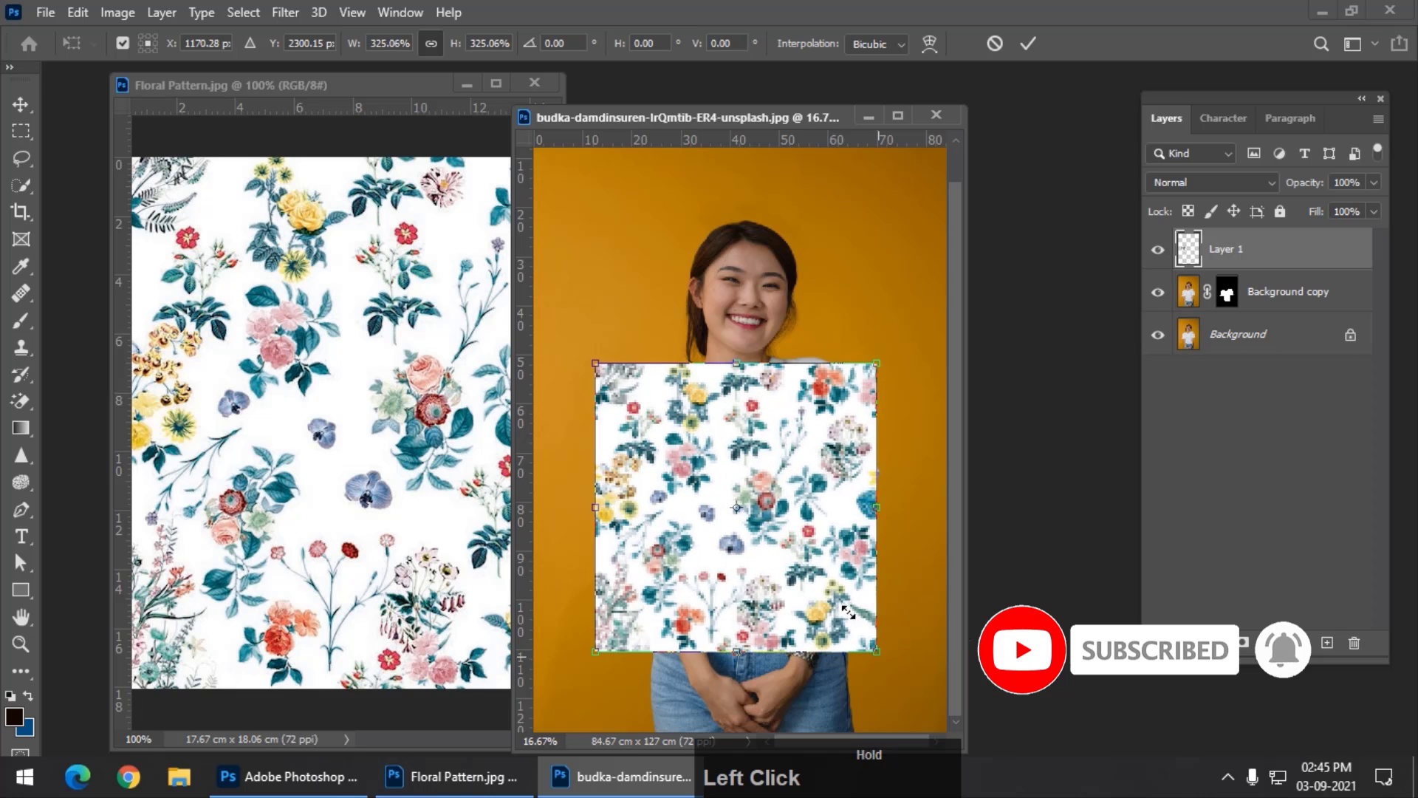
pyautogui.moveTo(817, 564); pyautogui.dragTo(822, 559)
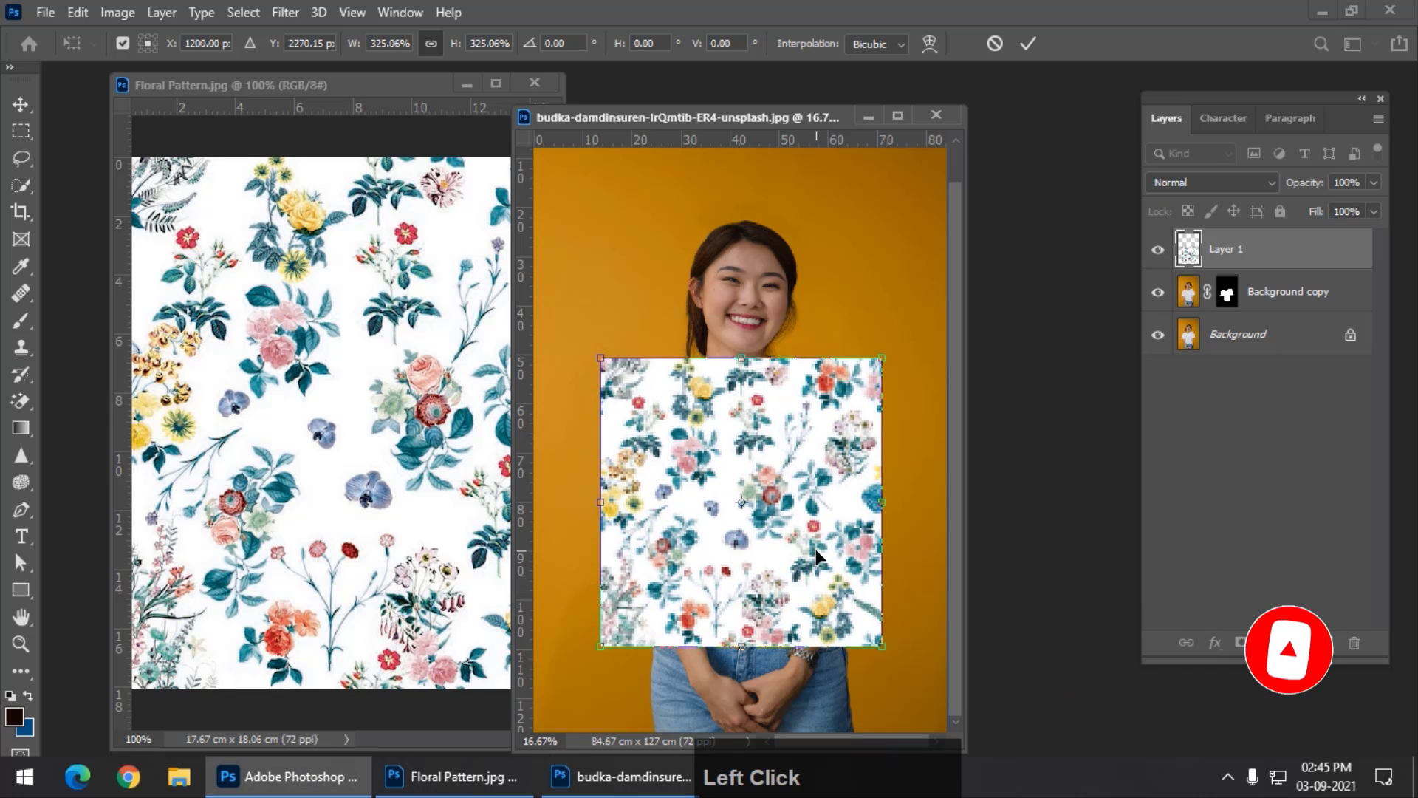
pyautogui.press('Return')
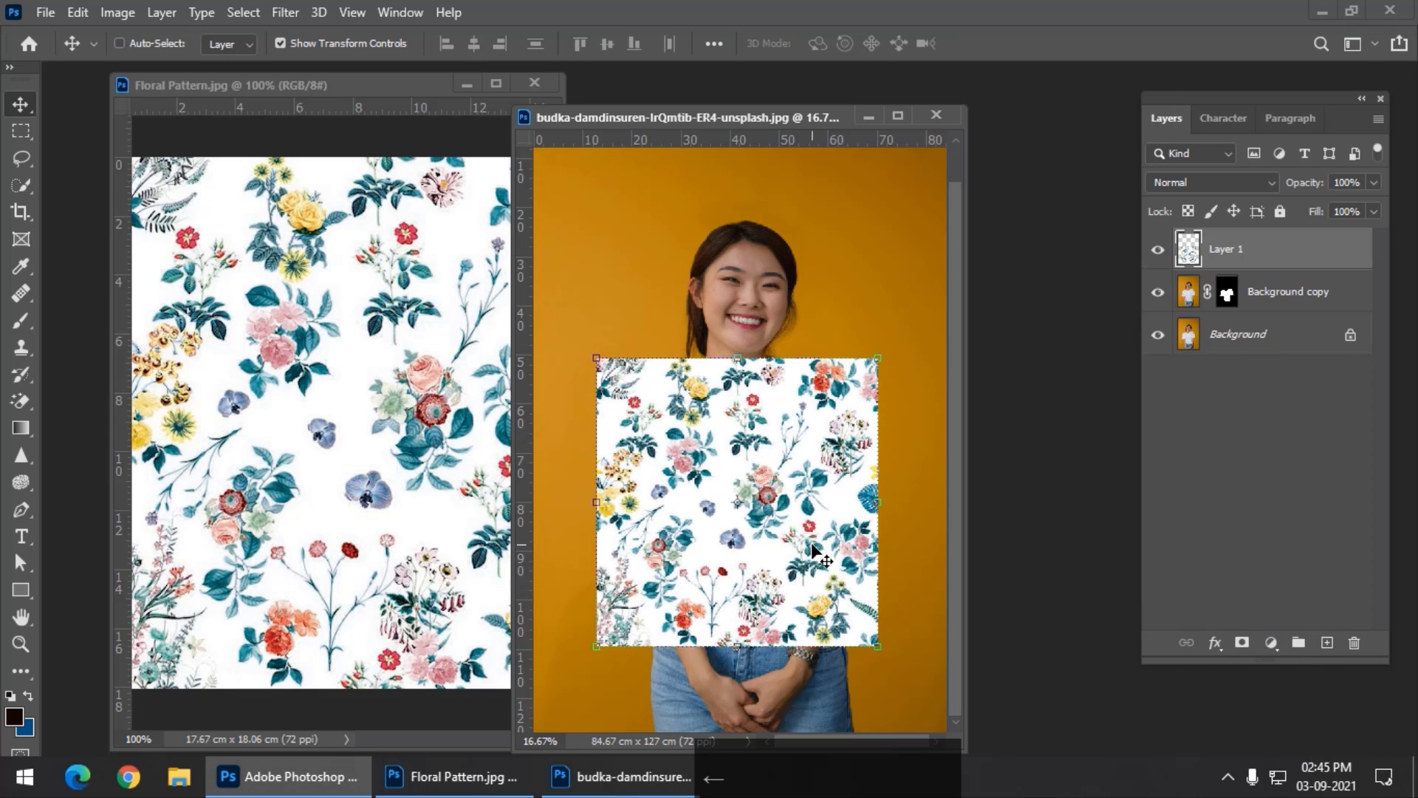
# Clip the floral pattern on Layer 1 to the masked Background copy layer with a clipping mask
pyautogui.moveTo(635, 118); pyautogui.dragTo(565, 52)
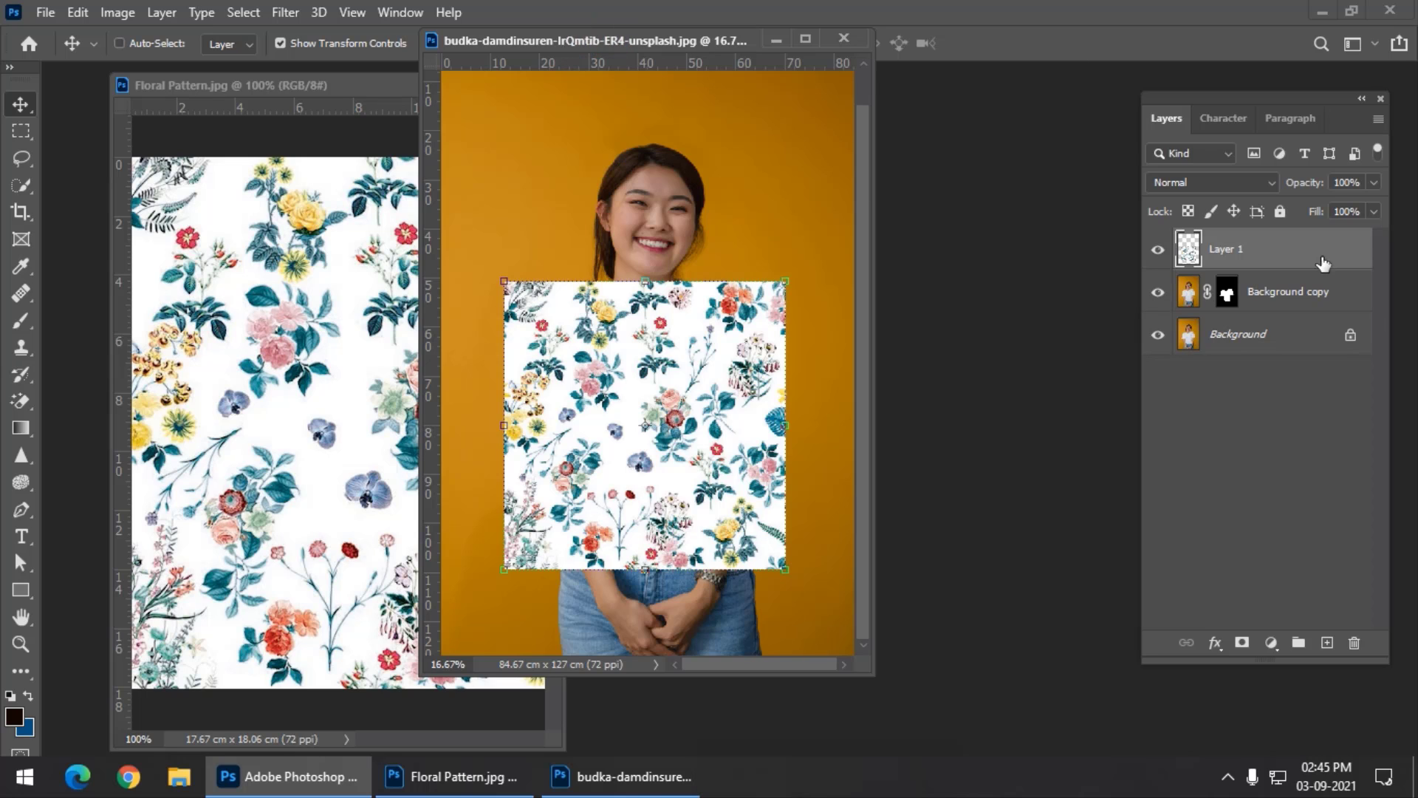
pyautogui.rightClick(1292, 252)
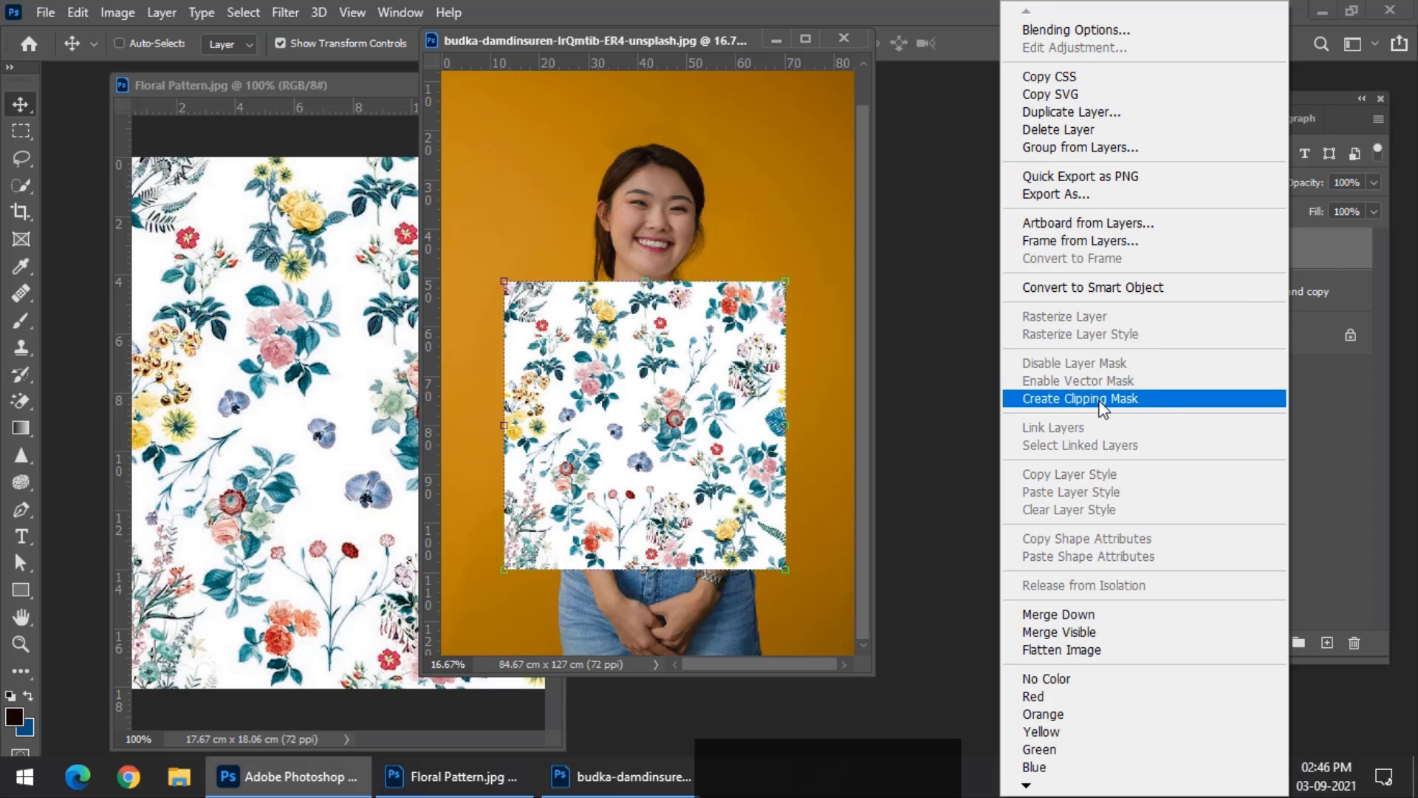
pyautogui.click(1322, 264)
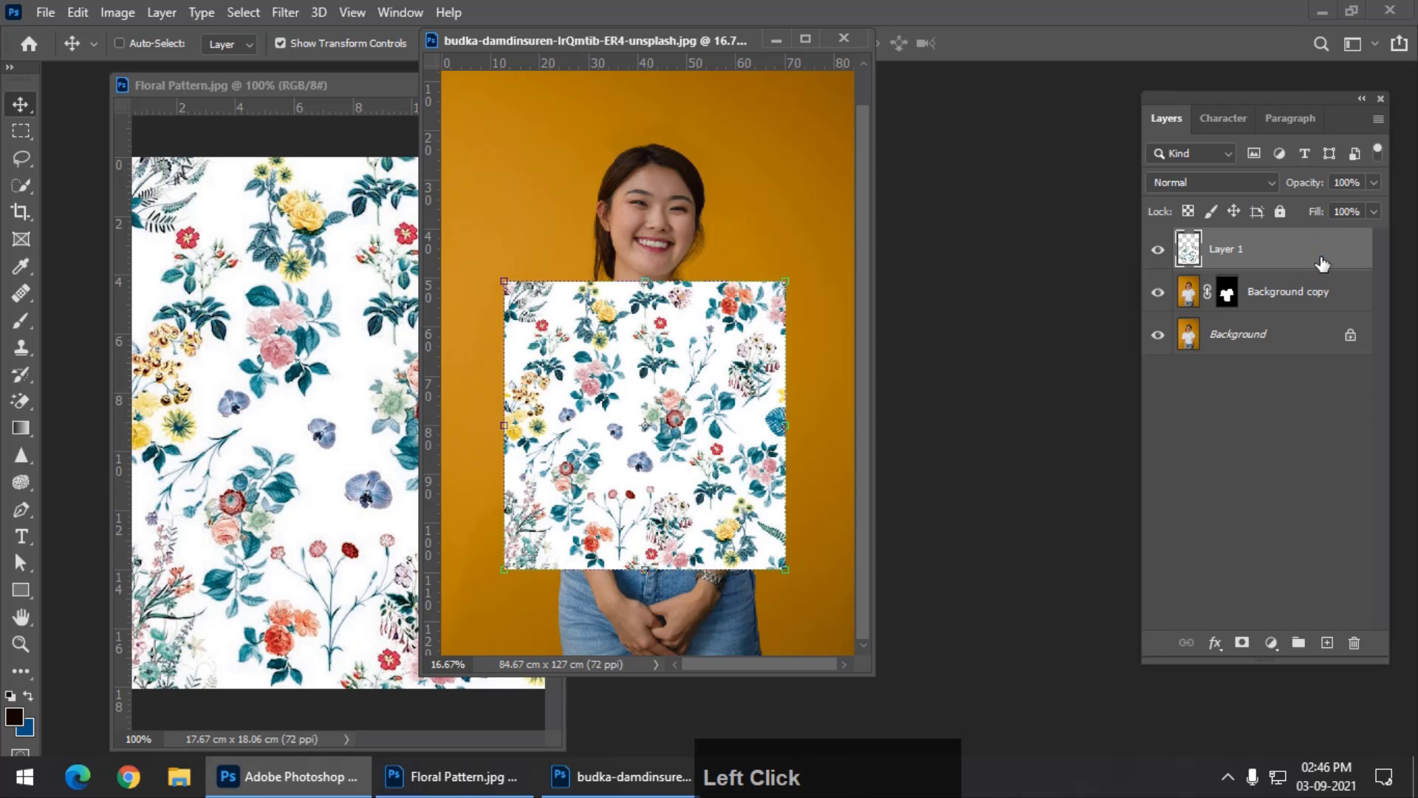
pyautogui.press('alt')
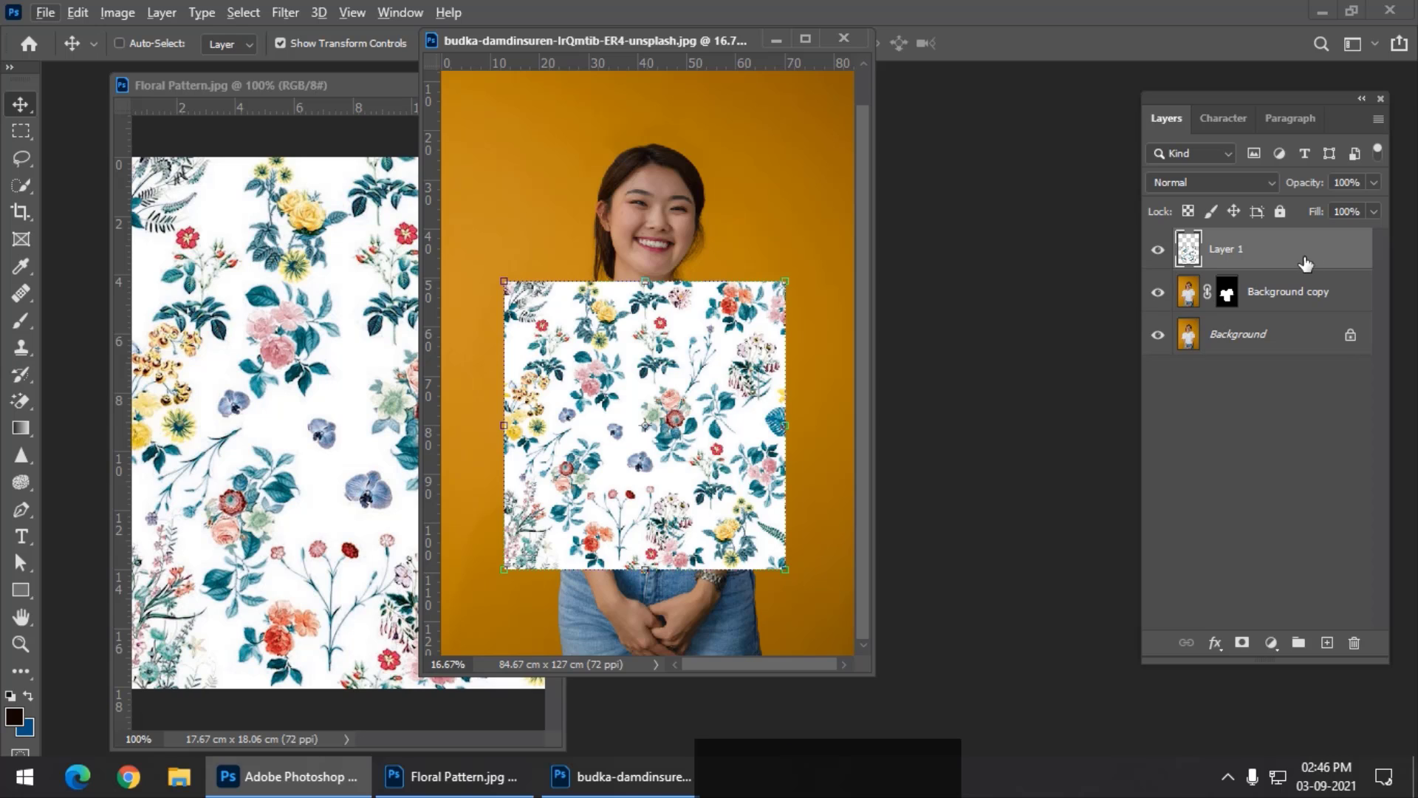
pyautogui.keyDown('alt'); pyautogui.click(1302, 265); pyautogui.keyUp('alt')
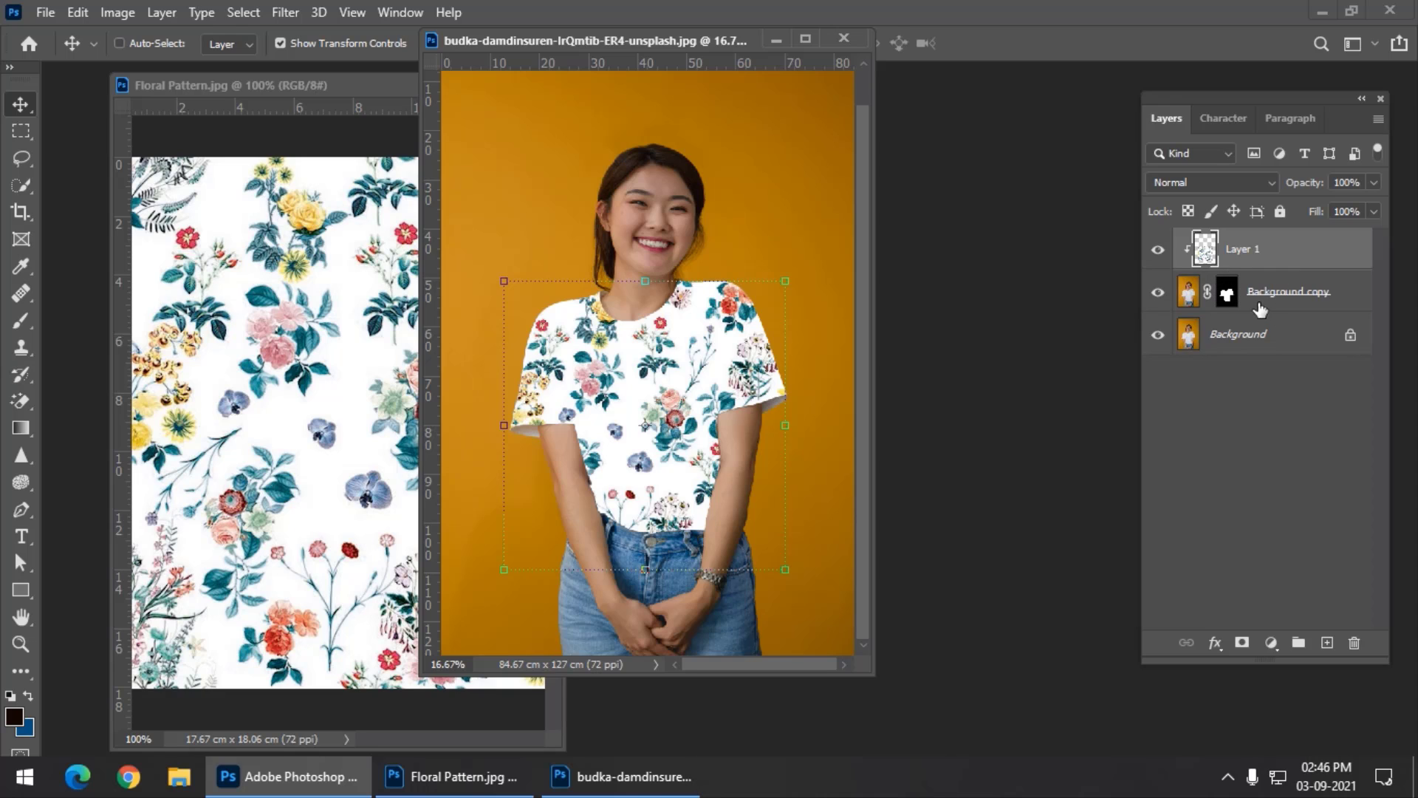
# Open the Liquify filter for the clipped floral pattern layer
pyautogui.moveTo(616, 41); pyautogui.dragTo(607, 42)
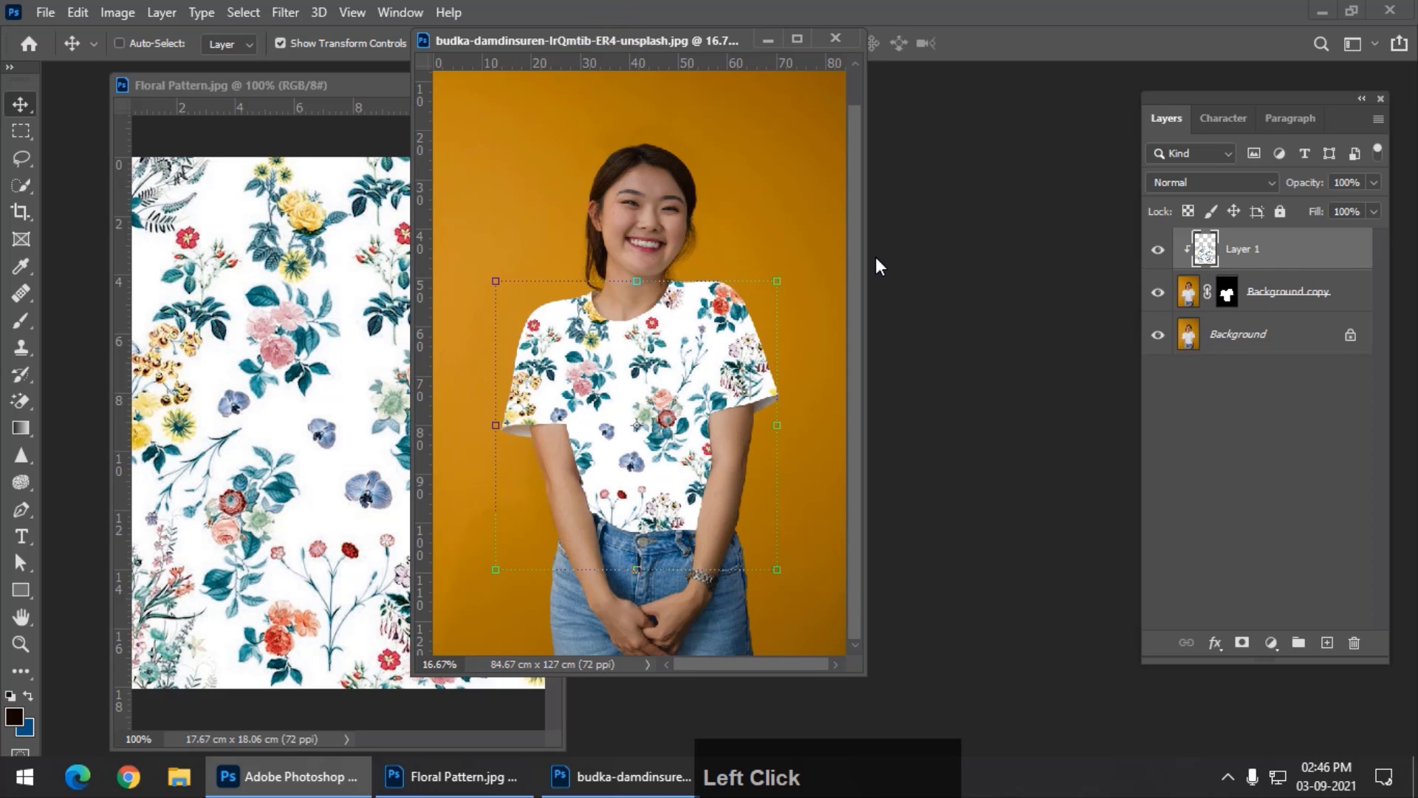
pyautogui.hotkey('ctrl', '+')
pyautogui.click(463, 46)
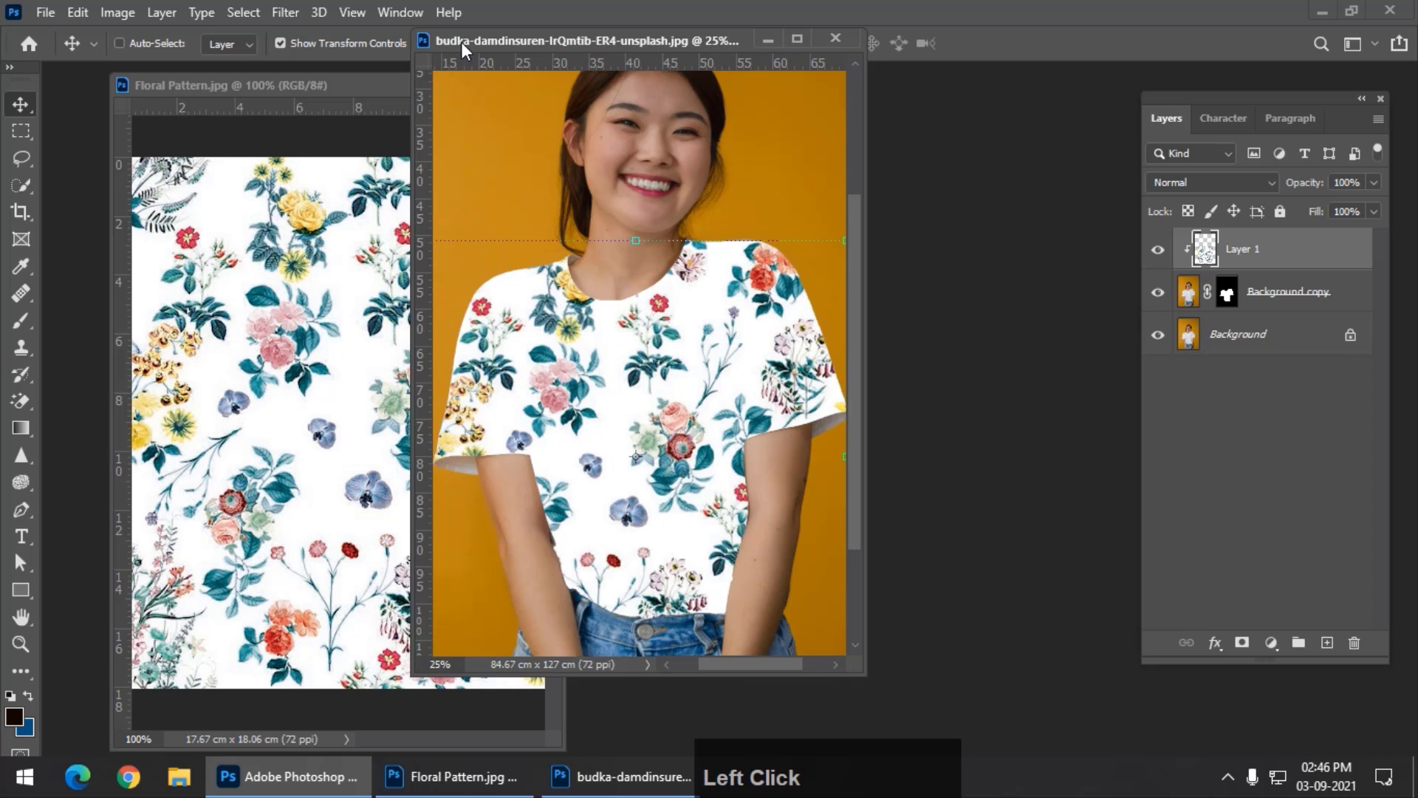
pyautogui.moveTo(463, 45); pyautogui.dragTo(393, 54)
pyautogui.moveTo(792, 674); pyautogui.dragTo(952, 700)
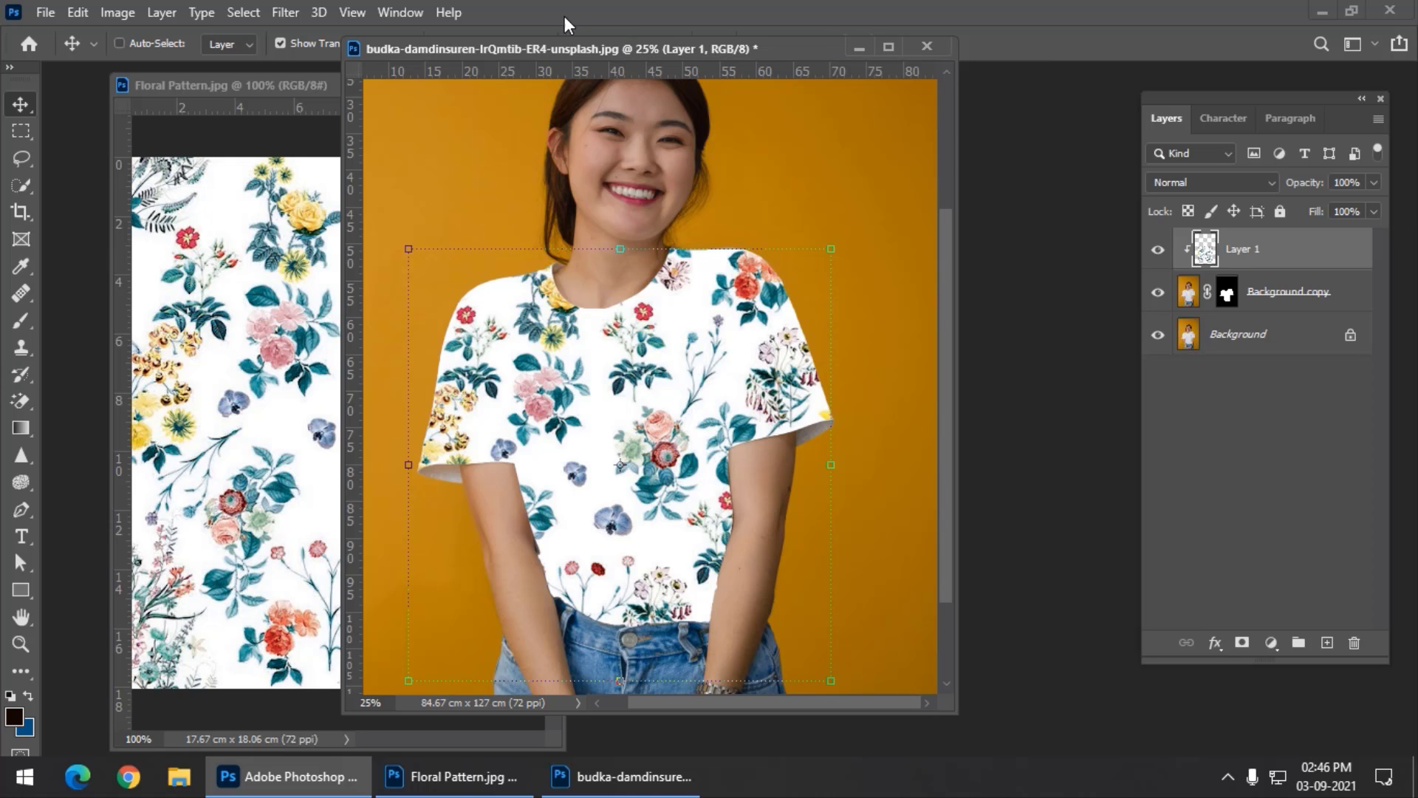
pyautogui.click(287, 14)
pyautogui.click(359, 179)
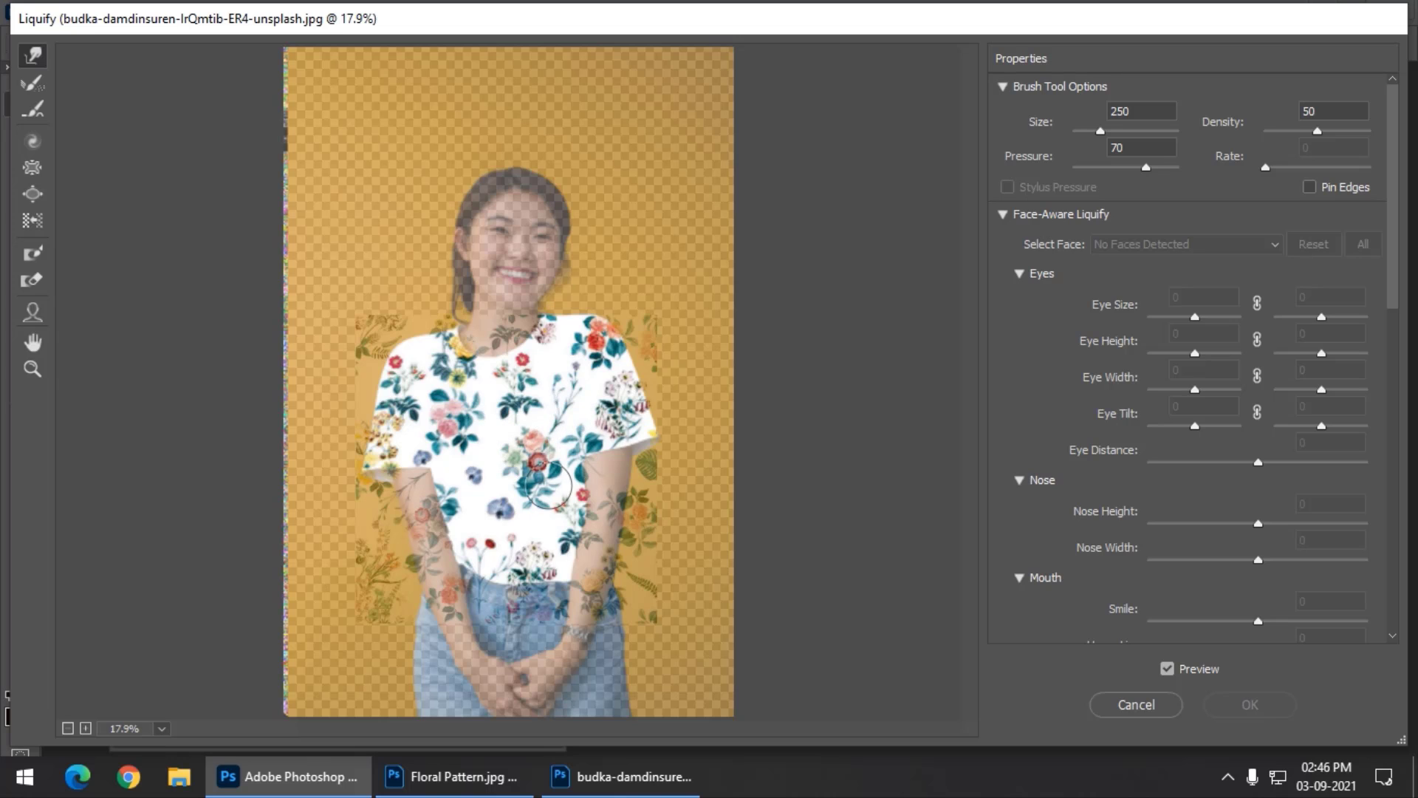
pyautogui.hotkey('ctrl', '+')
pyautogui.scroll(-2, 691, 416)
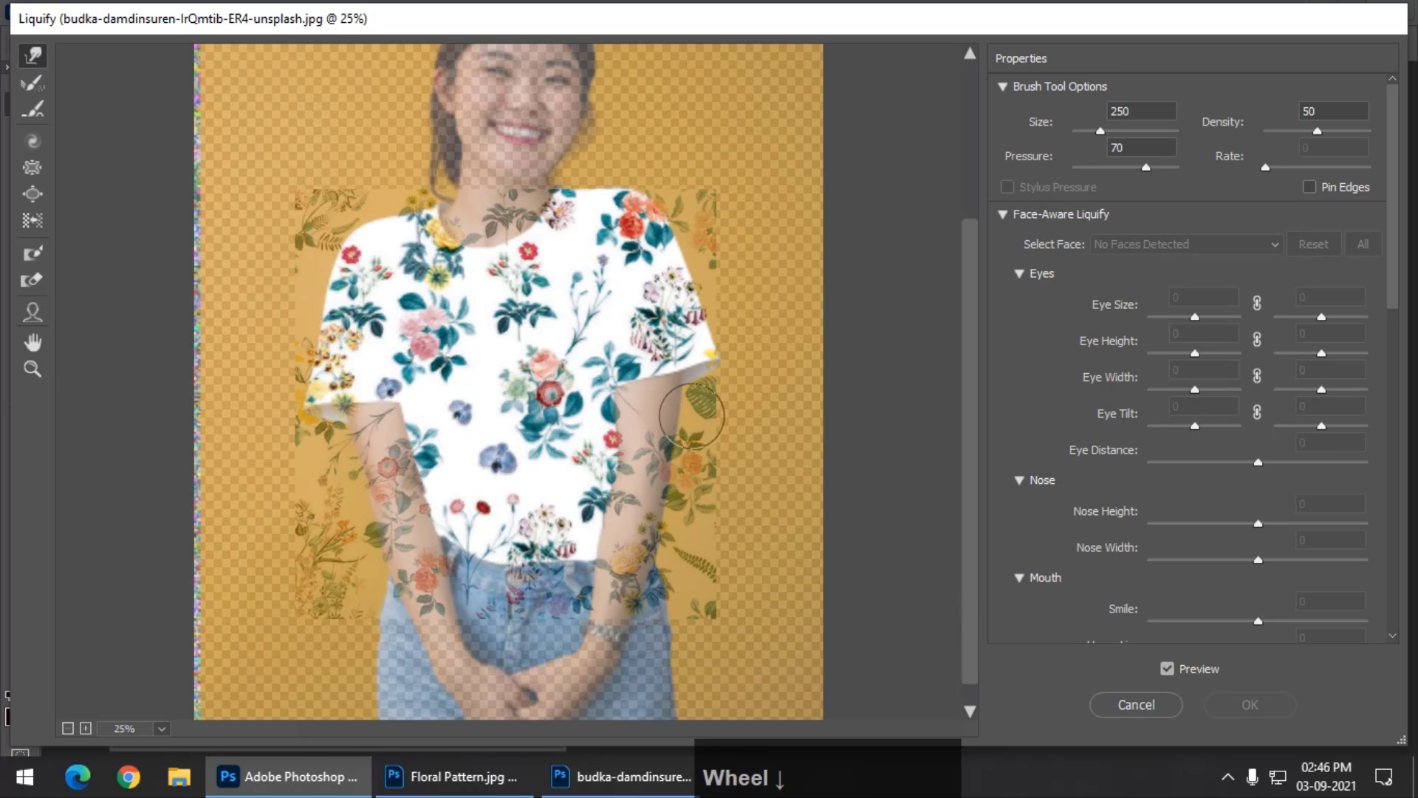
# Keep the Liquify backdrop shown and set its opacity to 52
pyautogui.moveTo(1392, 294)
pyautogui.mouseDown()
pyautogui.moveTo(1403, 441)
pyautogui.moveTo(1388, 628)
pyautogui.mouseUp()
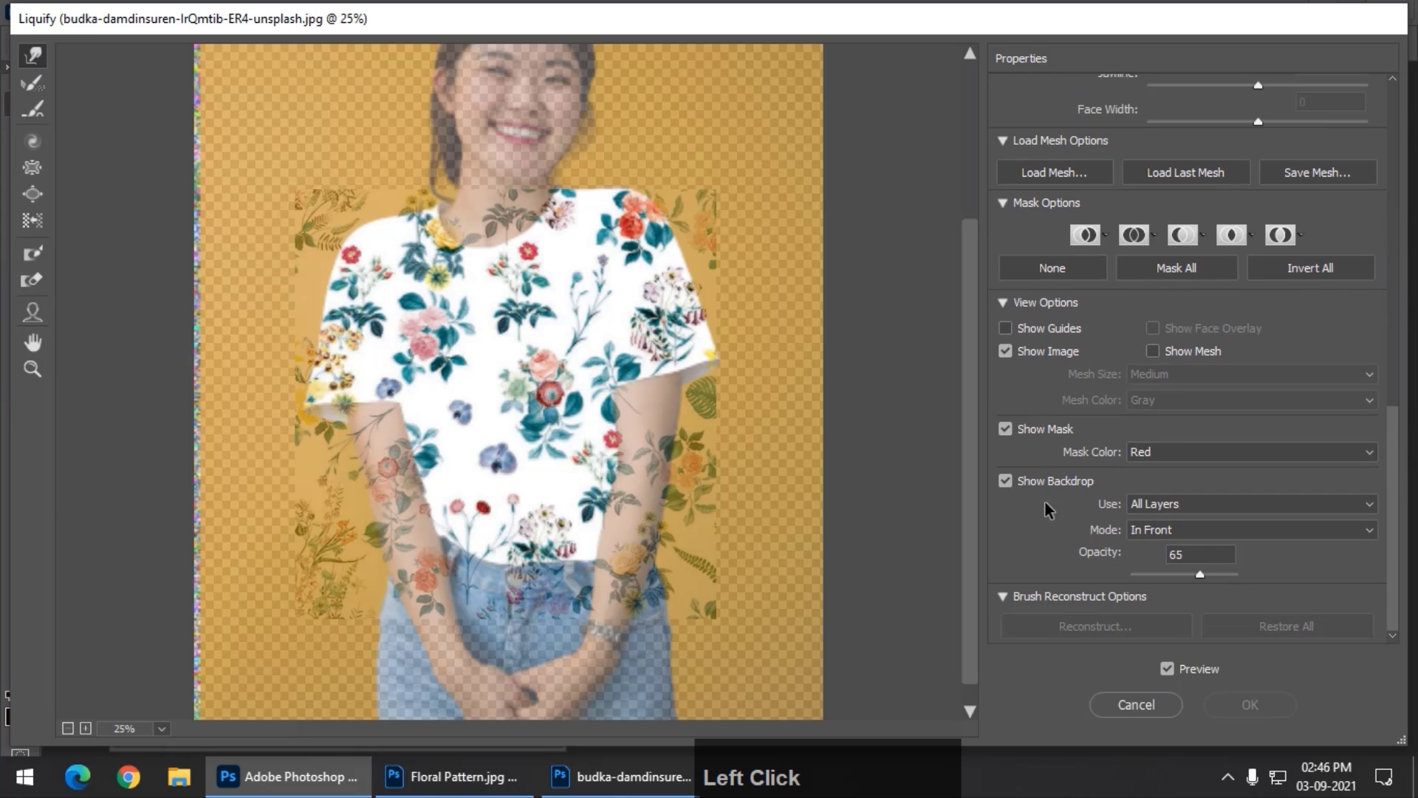
pyautogui.click(1006, 481)
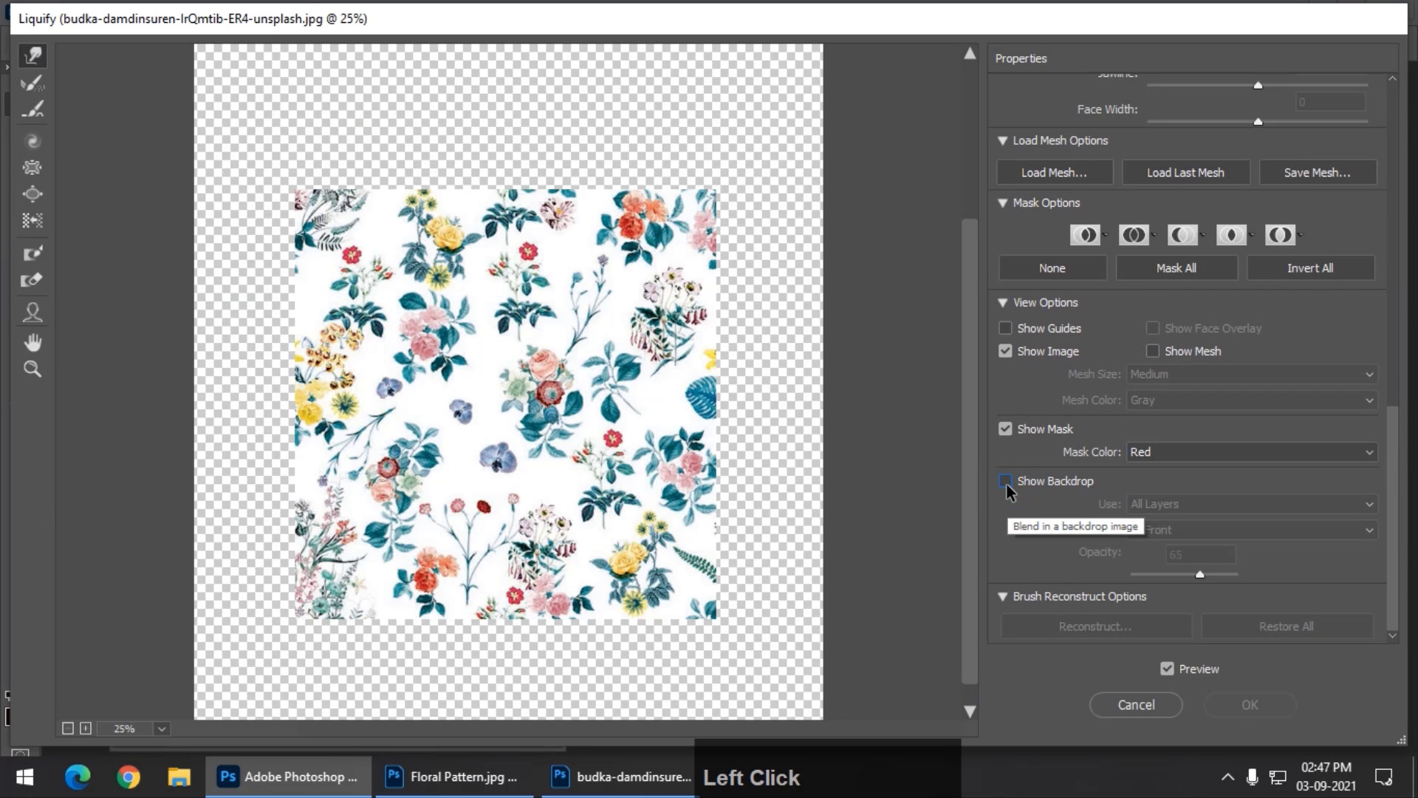
pyautogui.click(1006, 482)
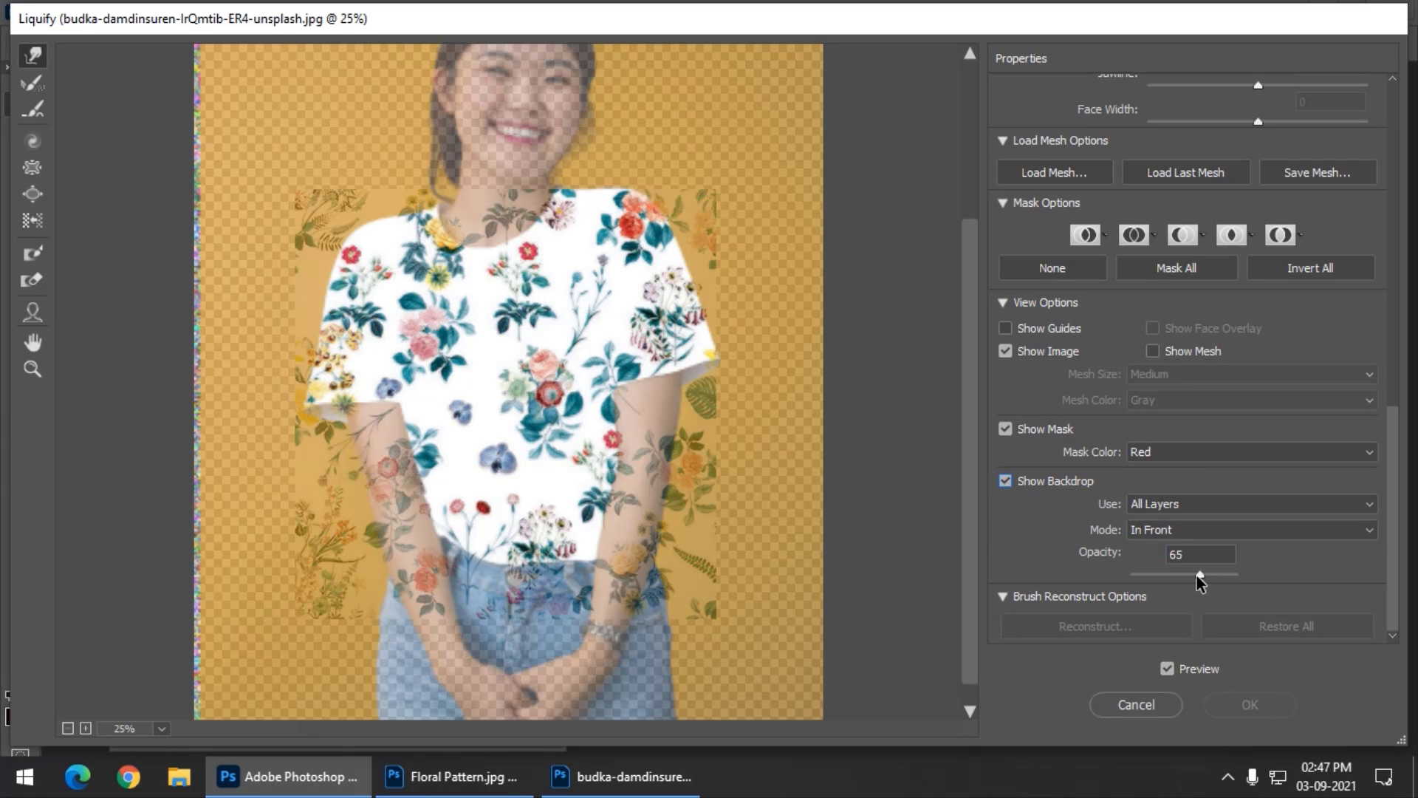
pyautogui.moveTo(1198, 575)
pyautogui.mouseDown()
pyautogui.moveTo(1269, 591)
pyautogui.moveTo(1184, 582)
pyautogui.mouseUp()
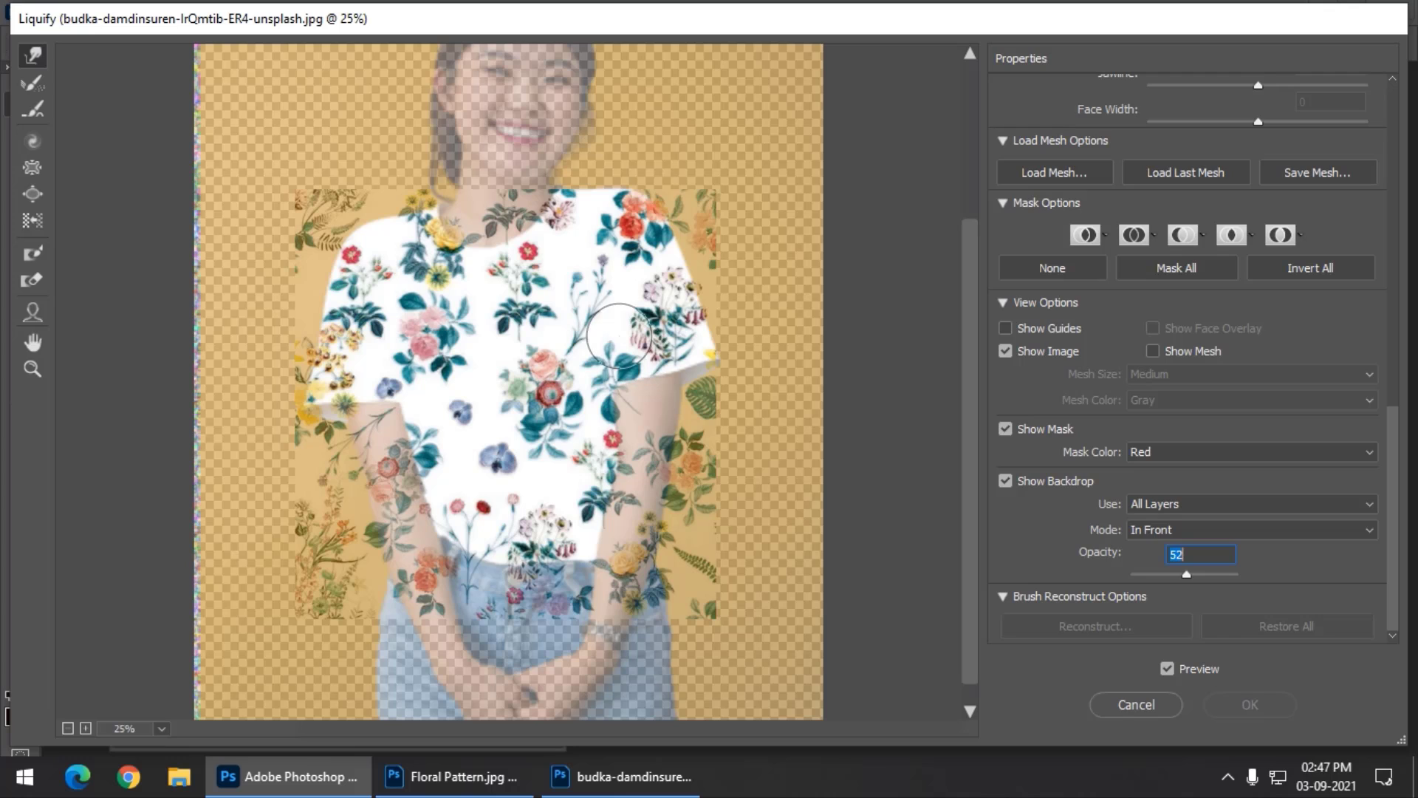
# Warp the floral pattern slightly along the T-shirt's folds with the Forward Warp tool and apply the Liquify filter
pyautogui.moveTo(618, 329); pyautogui.dragTo(611, 324)
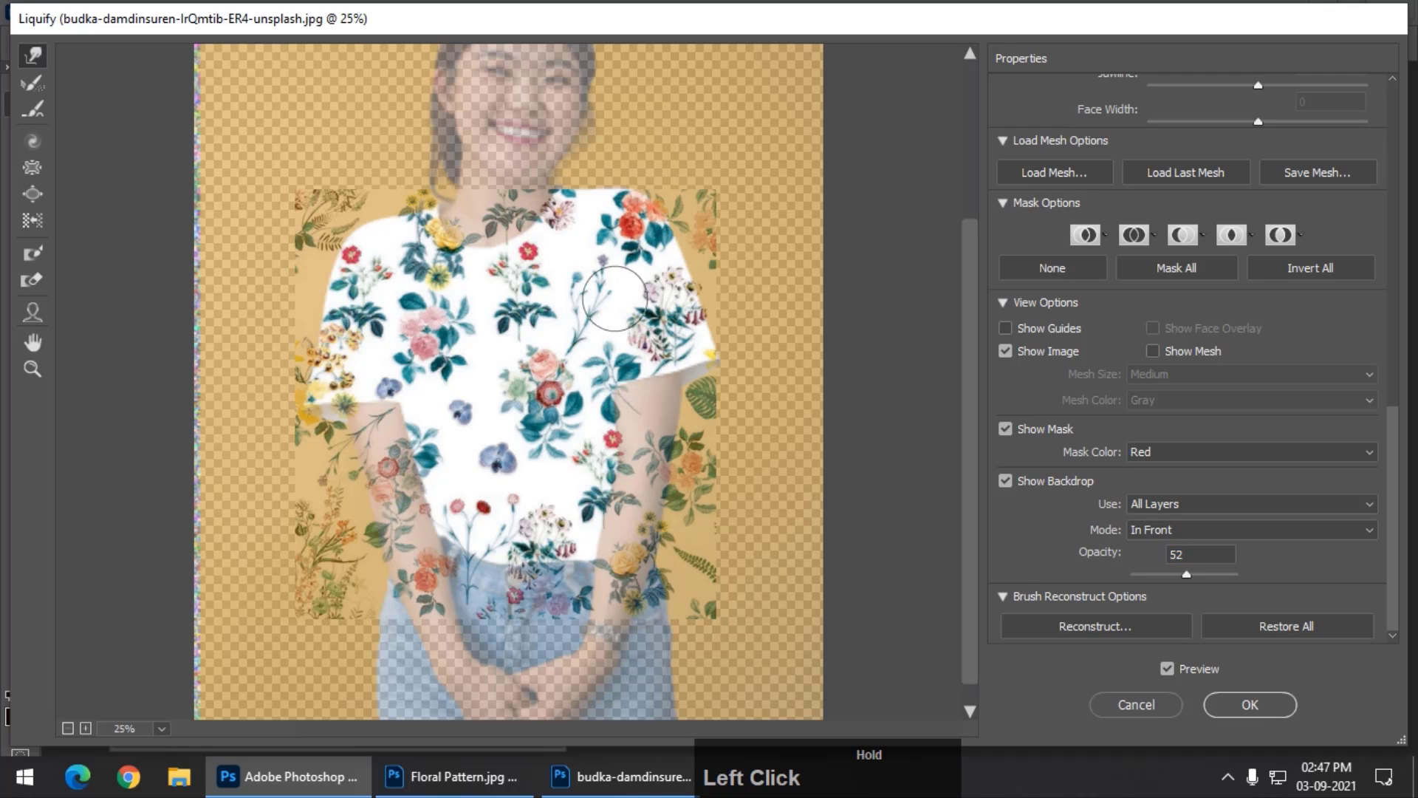
pyautogui.moveTo(622, 271); pyautogui.dragTo(610, 267)
pyautogui.moveTo(428, 276)
pyautogui.mouseDown()
pyautogui.moveTo(355, 318)
pyautogui.moveTo(364, 334)
pyautogui.moveTo(350, 361)
pyautogui.mouseUp()
pyautogui.moveTo(422, 415); pyautogui.dragTo(436, 444)
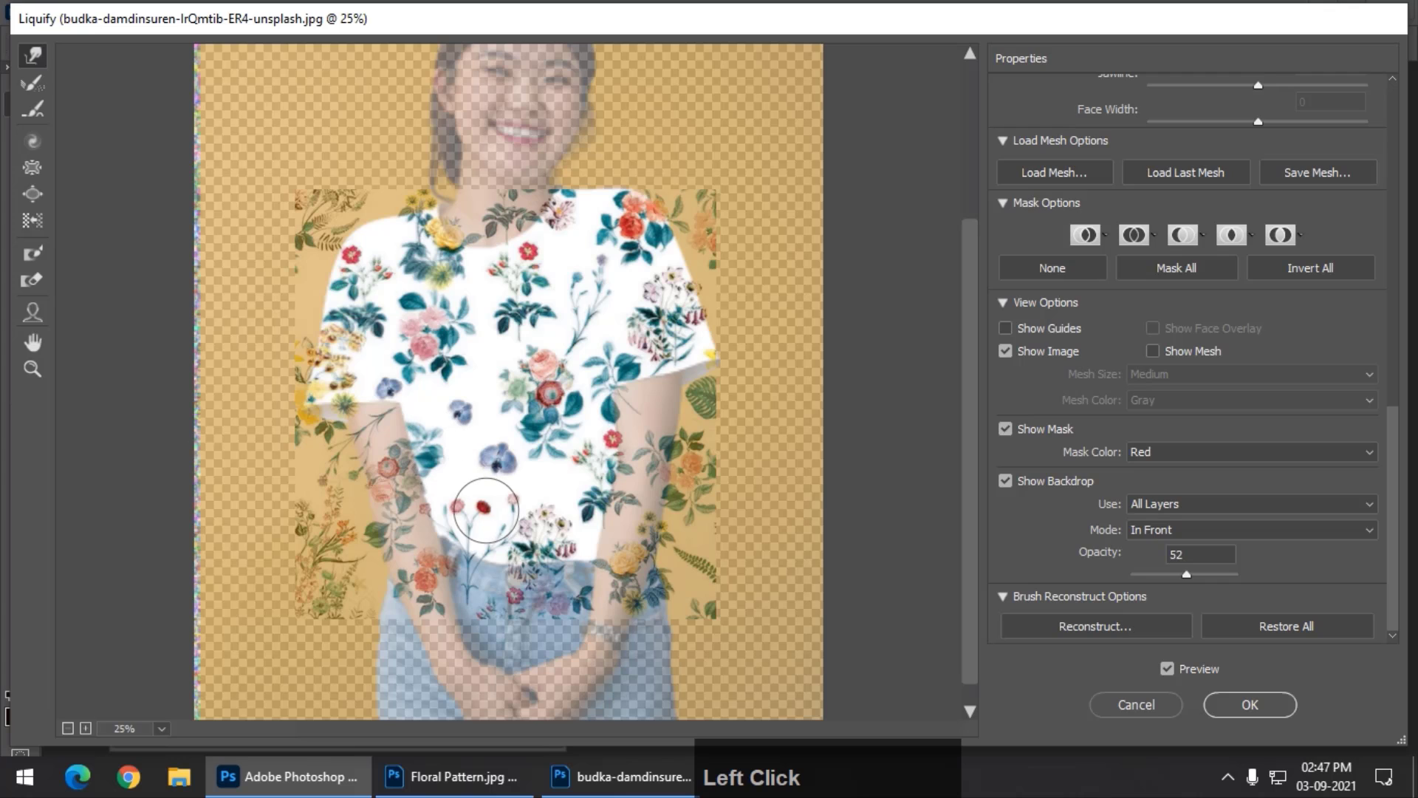
pyautogui.moveTo(486, 508)
pyautogui.mouseDown()
pyautogui.moveTo(521, 467)
pyautogui.moveTo(405, 301)
pyautogui.moveTo(561, 430)
pyautogui.moveTo(589, 497)
pyautogui.moveTo(542, 534)
pyautogui.mouseUp()
pyautogui.moveTo(544, 400); pyautogui.dragTo(532, 390)
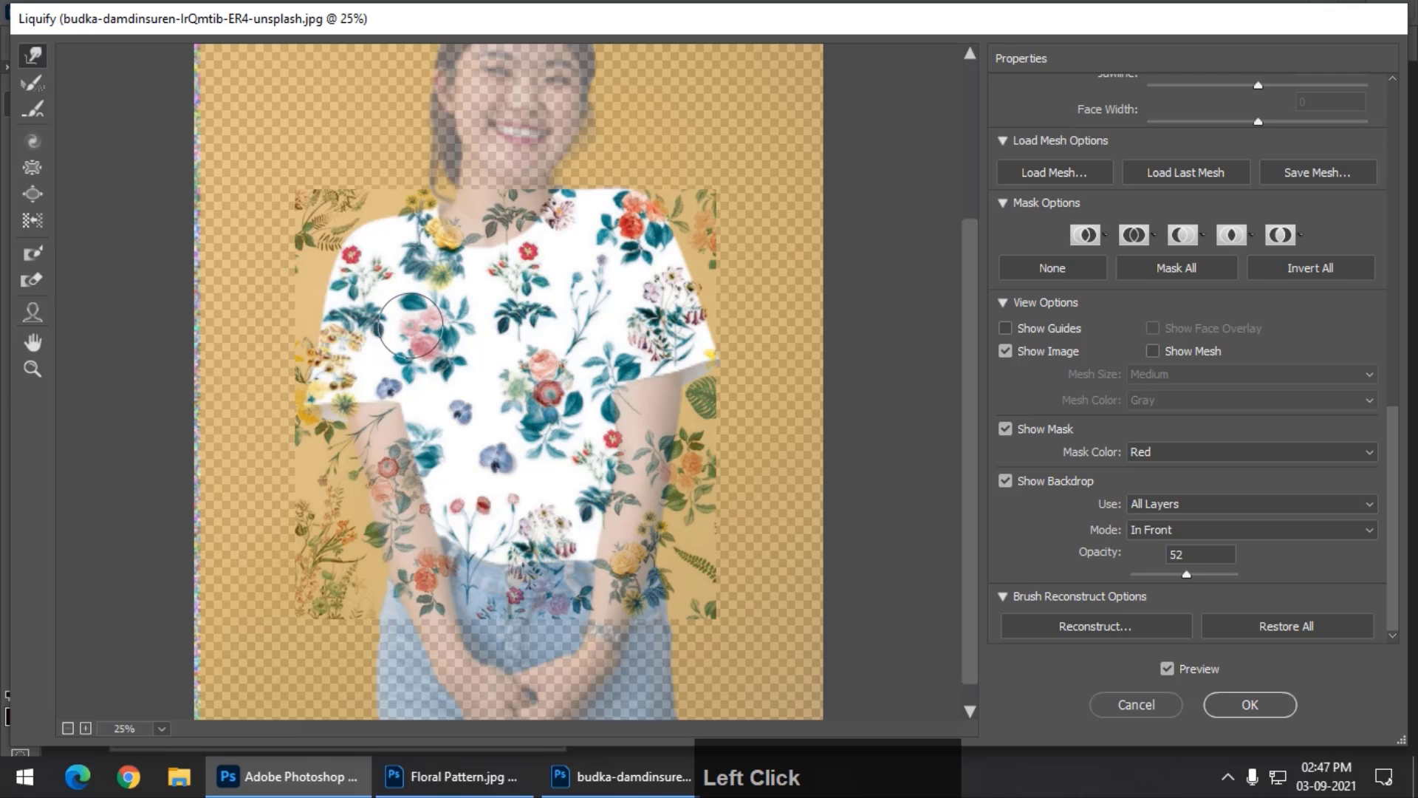
pyautogui.click(1228, 711)
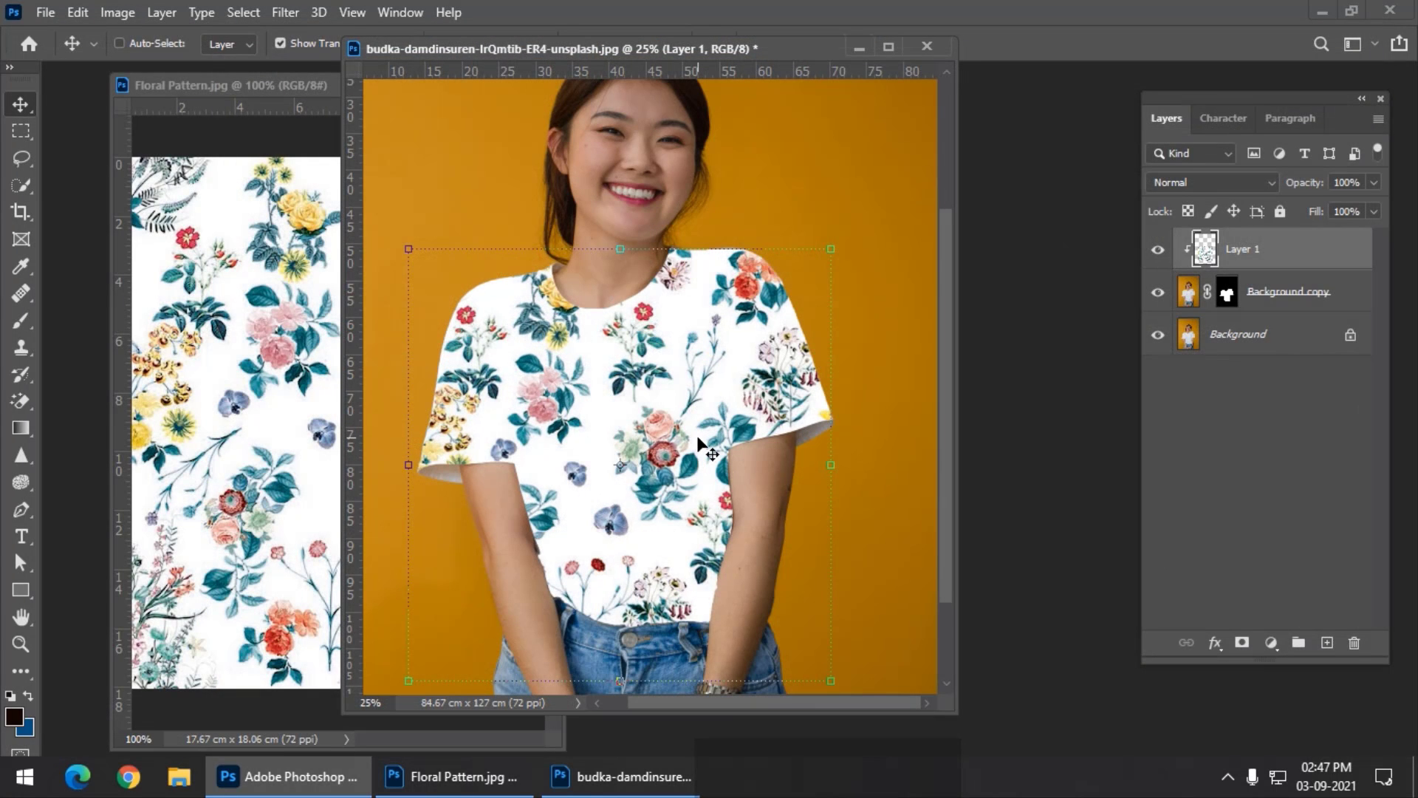
pyautogui.moveTo(582, 52); pyautogui.dragTo(573, 47)
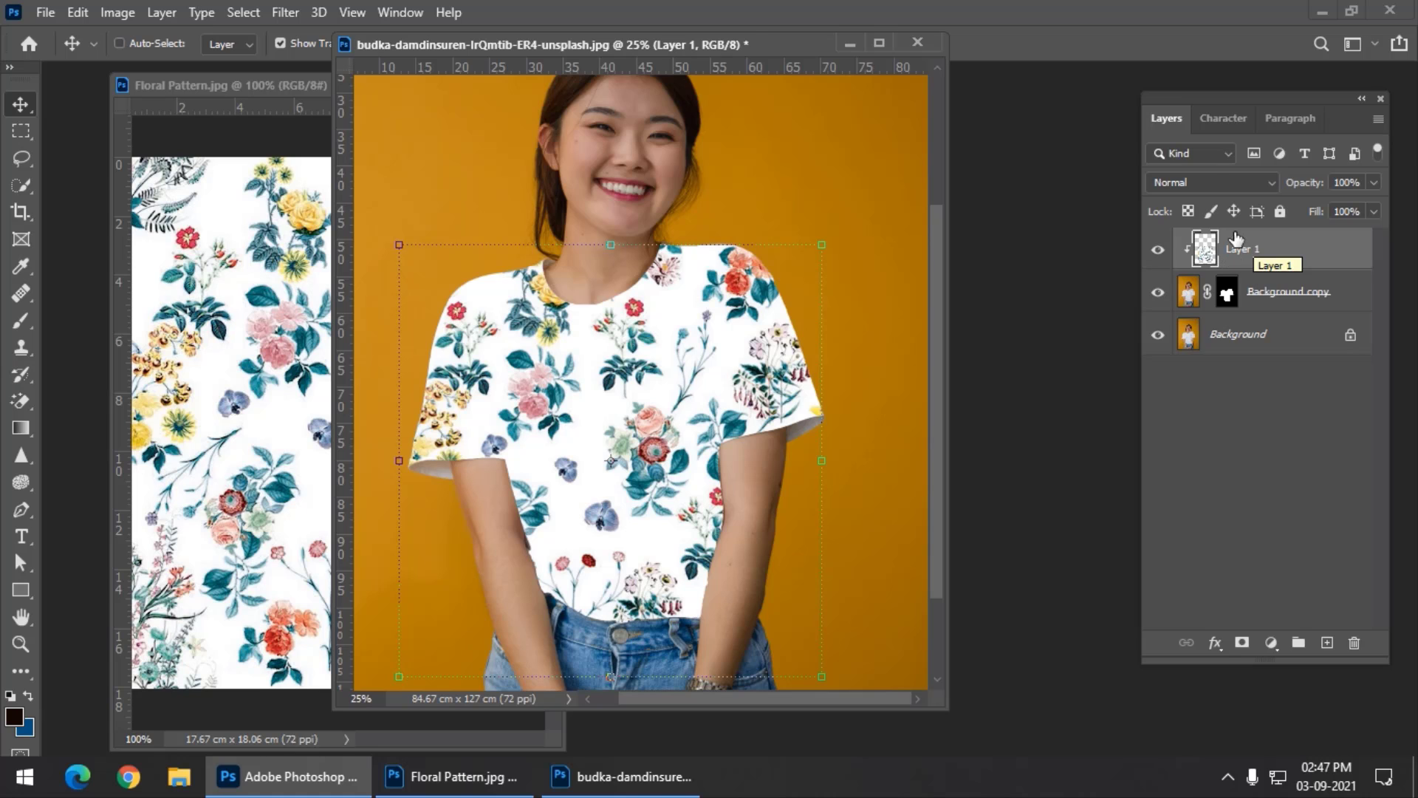
# Set the clipped floral pattern layer's blend mode to Multiply and its opacity to 83%
pyautogui.click(1209, 185)
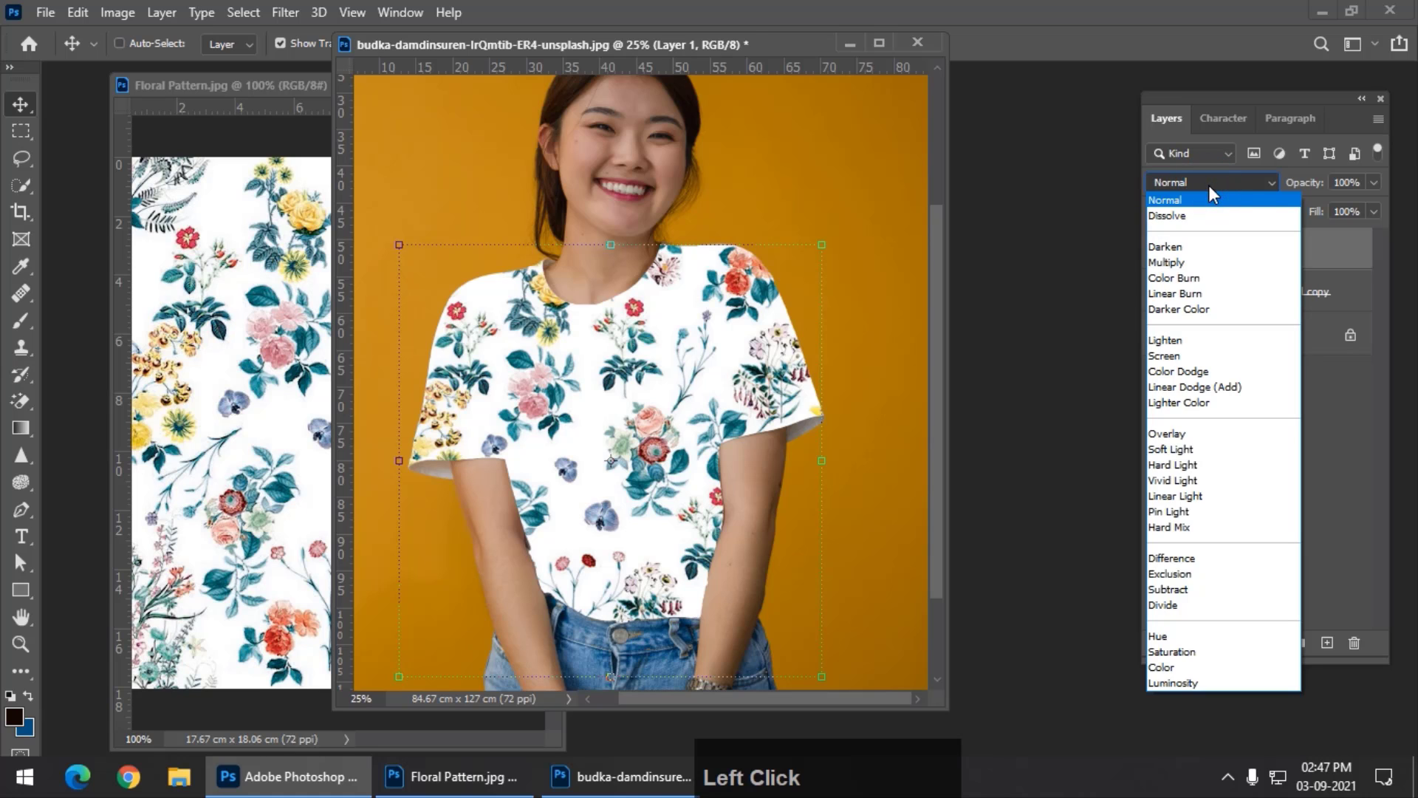
pyautogui.click(1190, 265)
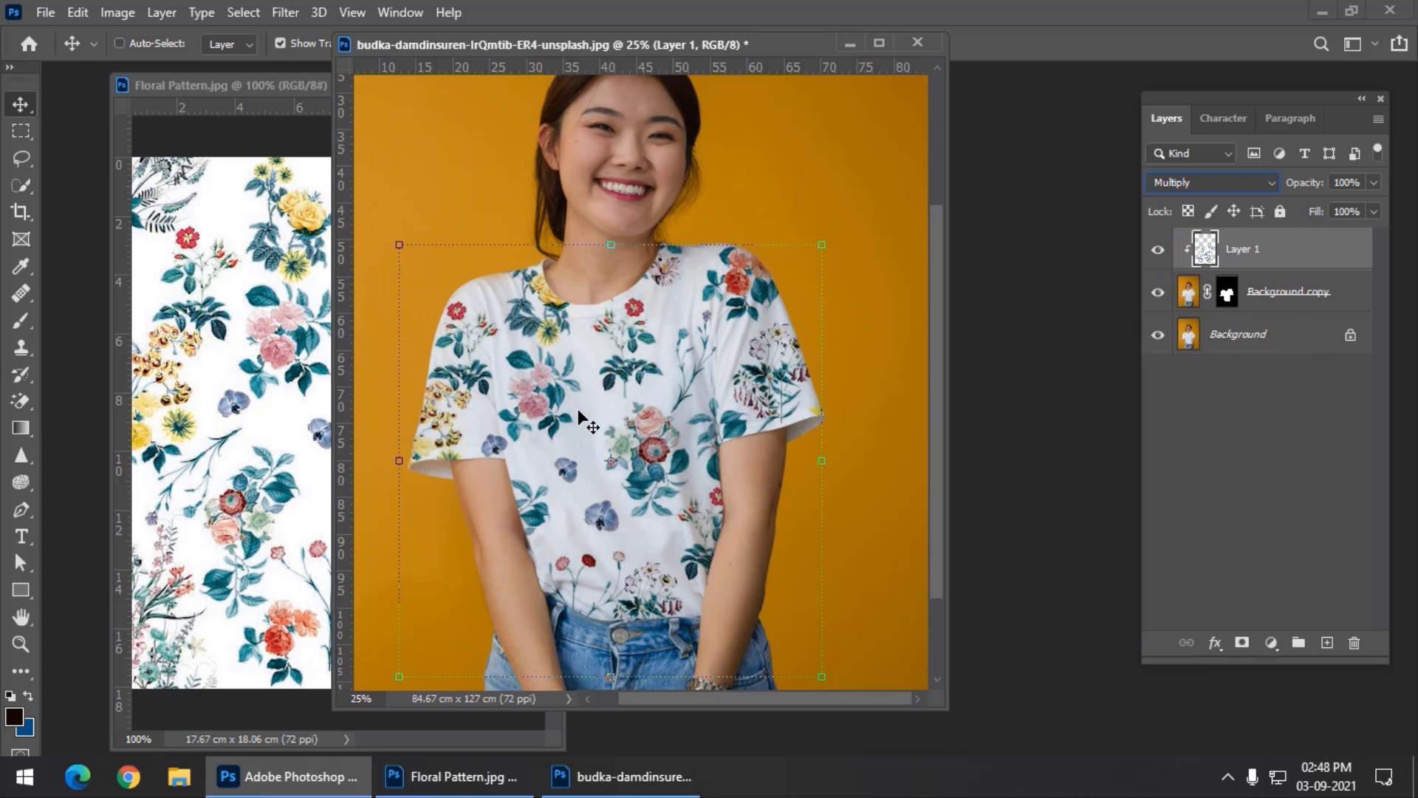
pyautogui.scroll(-1, 589, 412)
pyautogui.moveTo(668, 47); pyautogui.dragTo(718, 83)
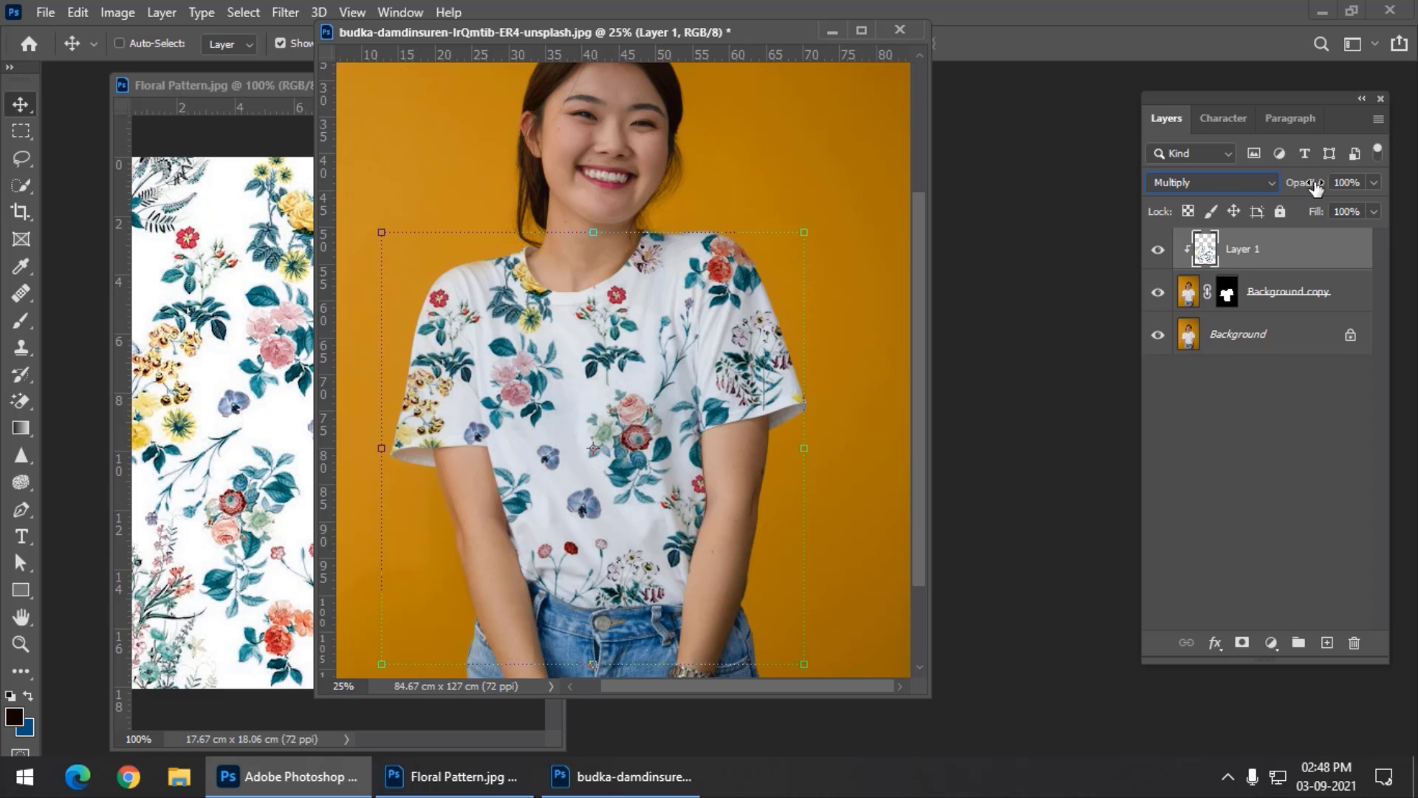
pyautogui.moveTo(1304, 188)
pyautogui.mouseDown()
pyautogui.moveTo(1286, 187)
pyautogui.moveTo(1301, 187)
pyautogui.mouseUp()
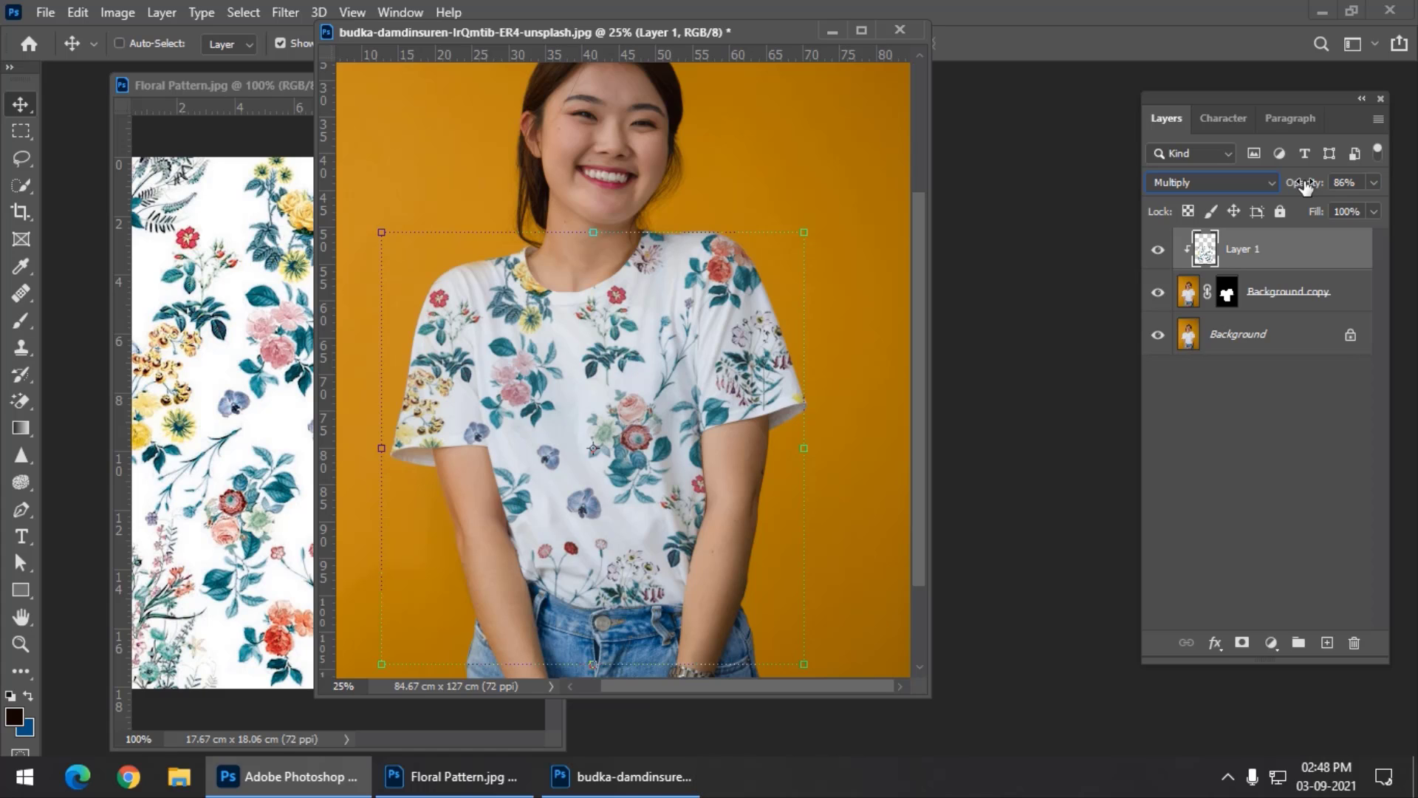
pyautogui.moveTo(1306, 187); pyautogui.dragTo(1301, 185)
# Duplicate the Background layer and clip the copy above the floral pattern on Layer 1
pyautogui.click(1256, 347)
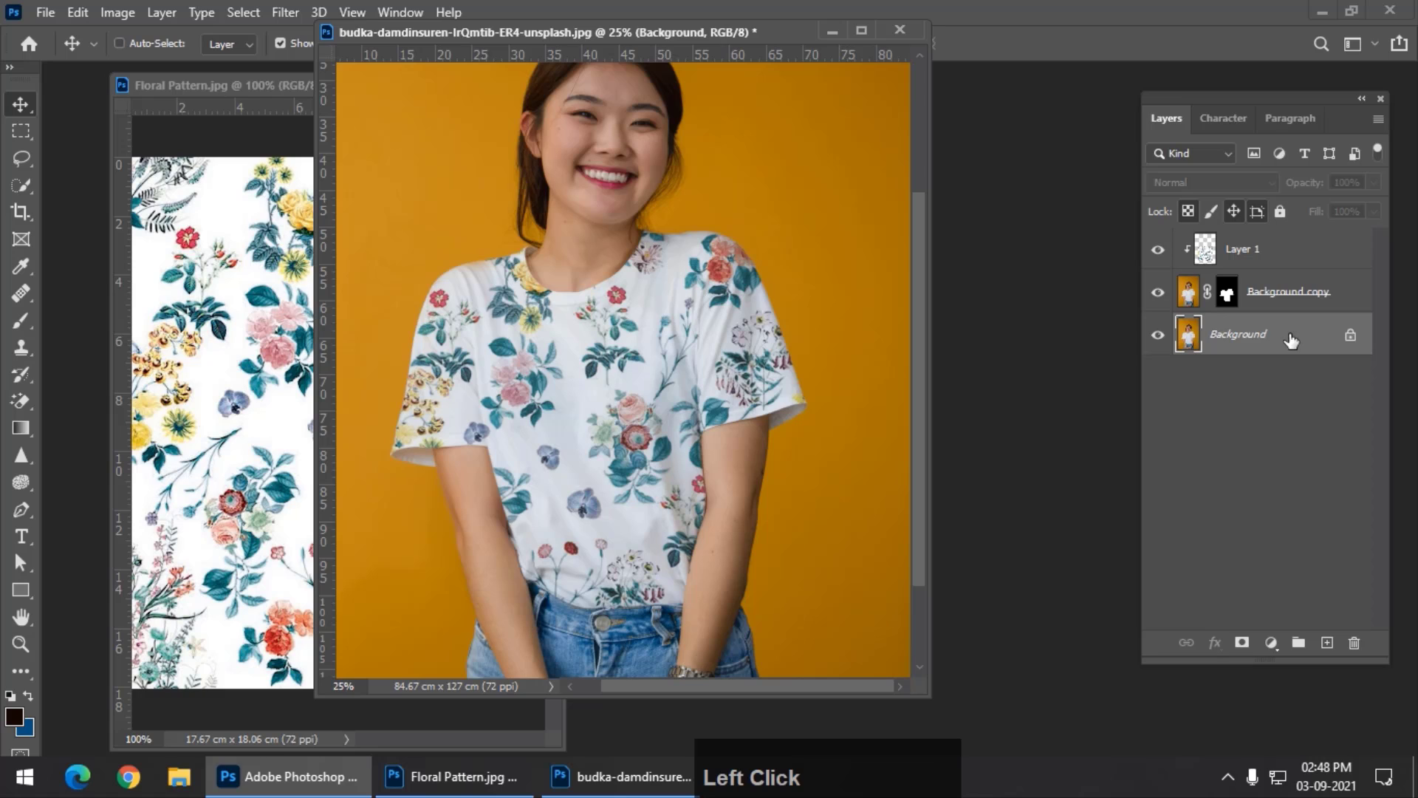
pyautogui.hotkey('ctrl', 'j')
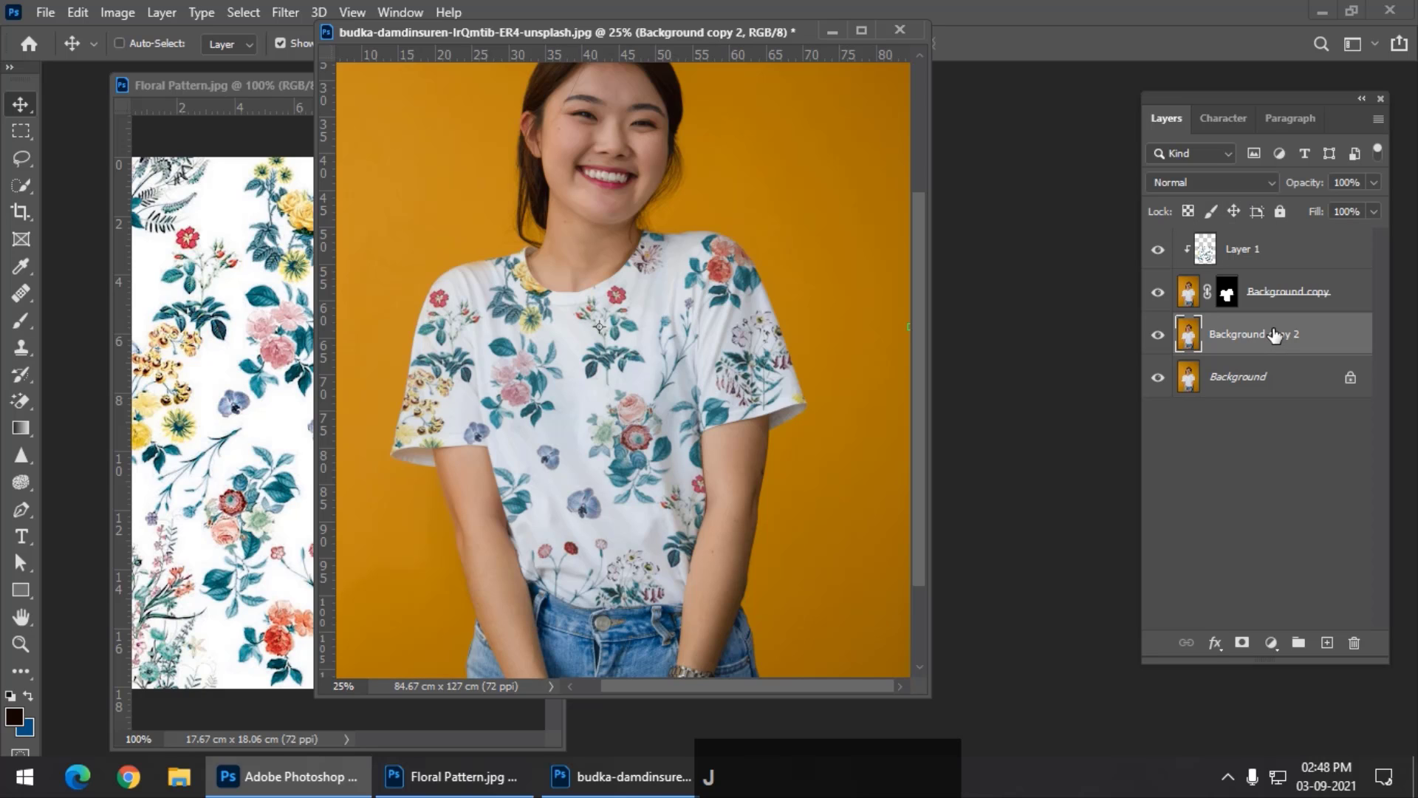
pyautogui.moveTo(1274, 334); pyautogui.dragTo(1269, 246)
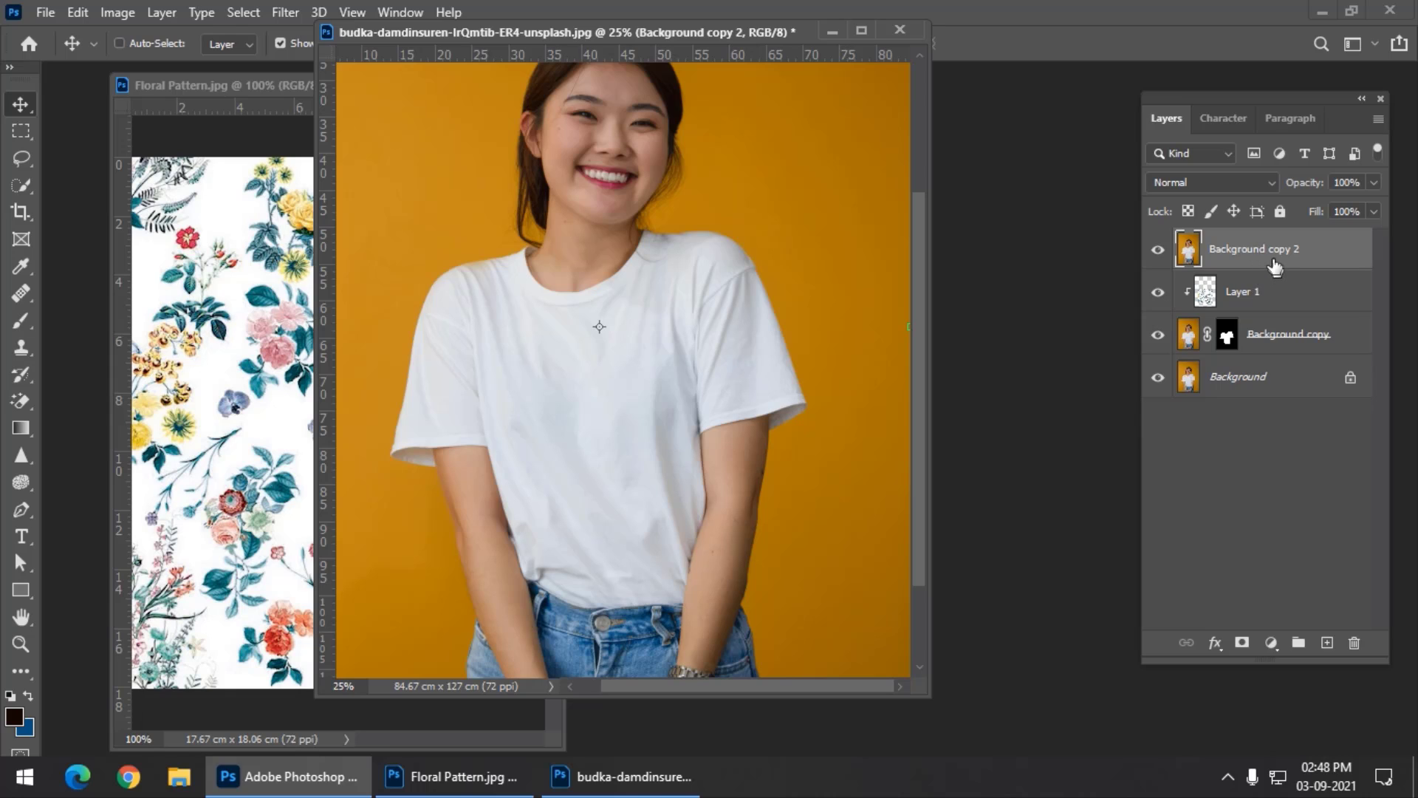
pyautogui.press('alt')
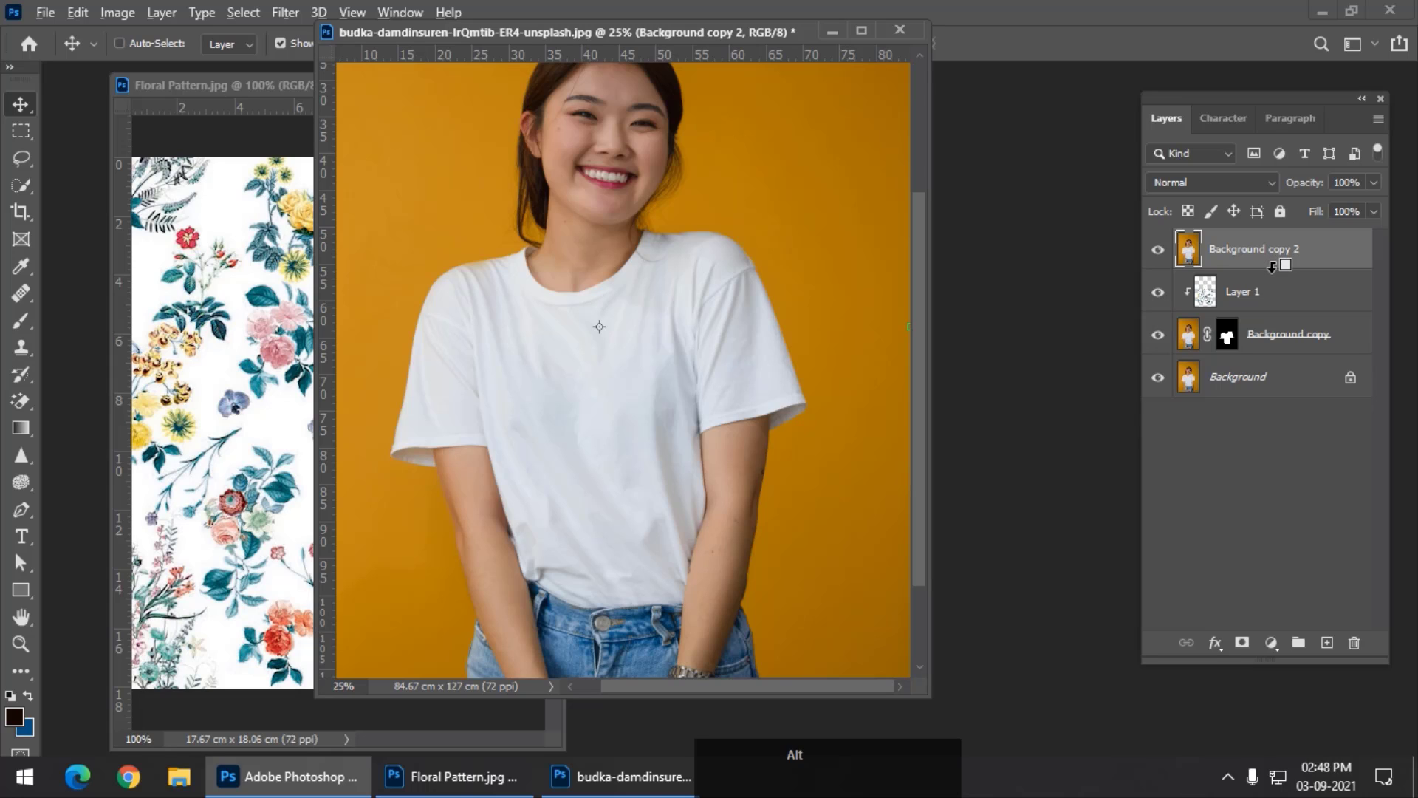
pyautogui.keyDown('alt'); pyautogui.click(1271, 266); pyautogui.keyUp('alt')
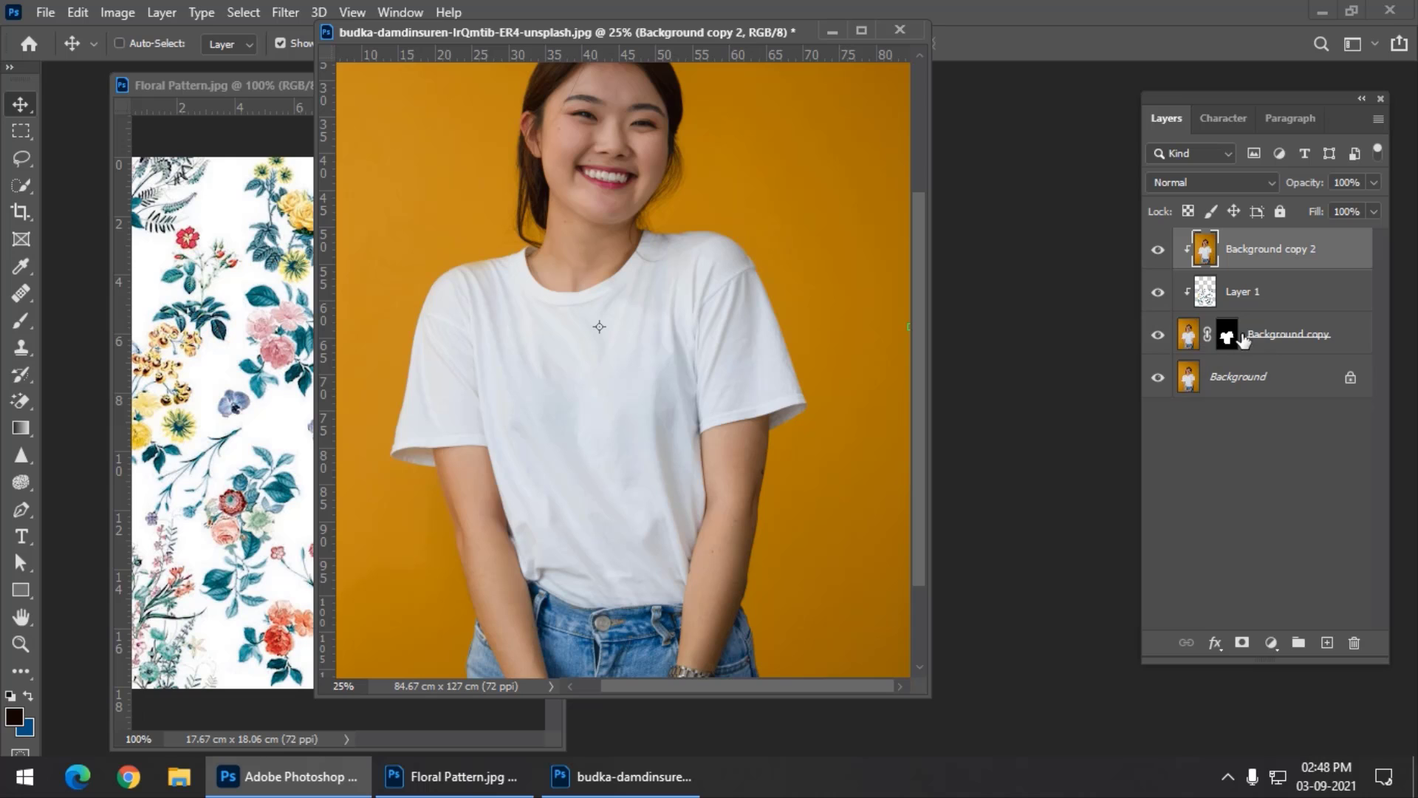
# Set the Background copy 2 layer's blend mode to Multiply and its opacity to 66%
pyautogui.click(1221, 188)
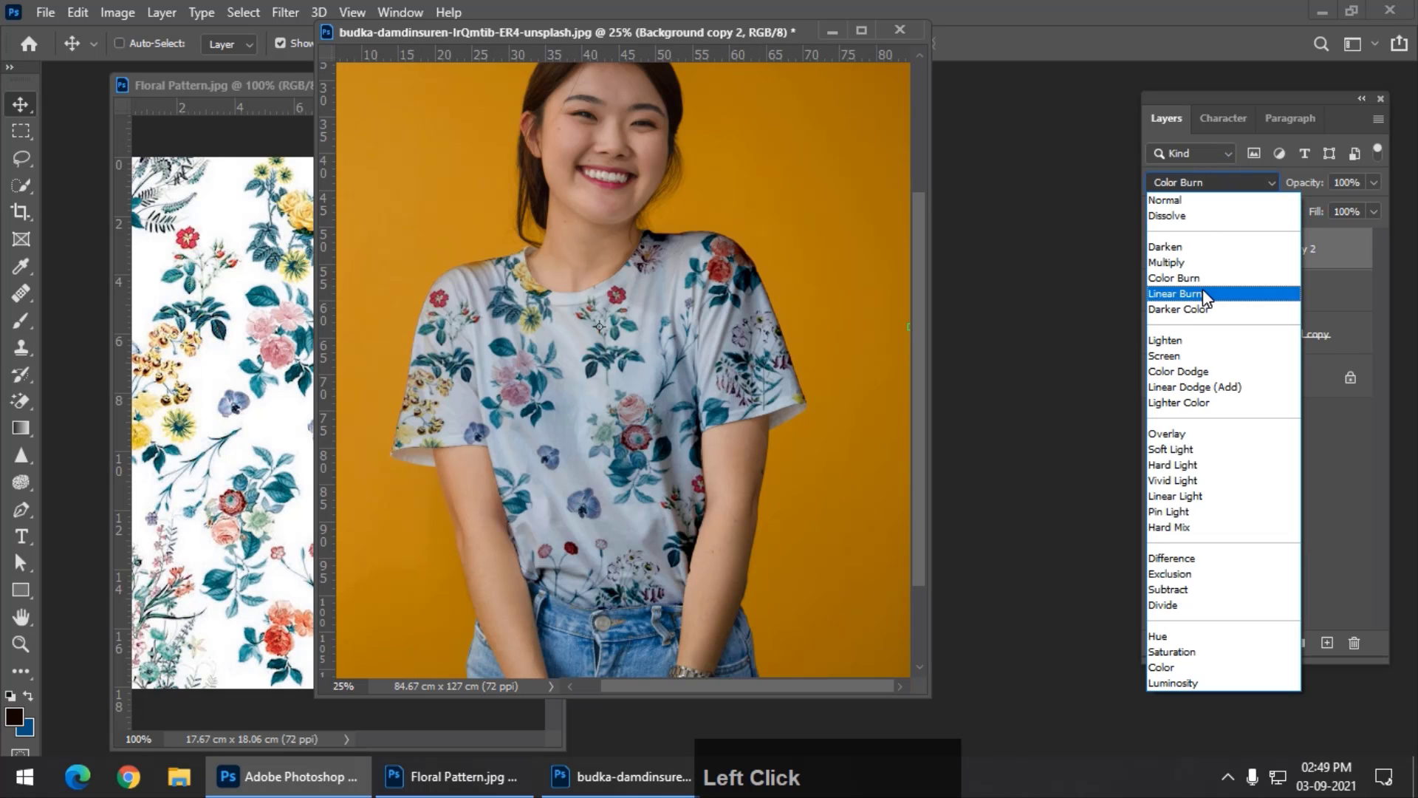
pyautogui.click(1167, 262)
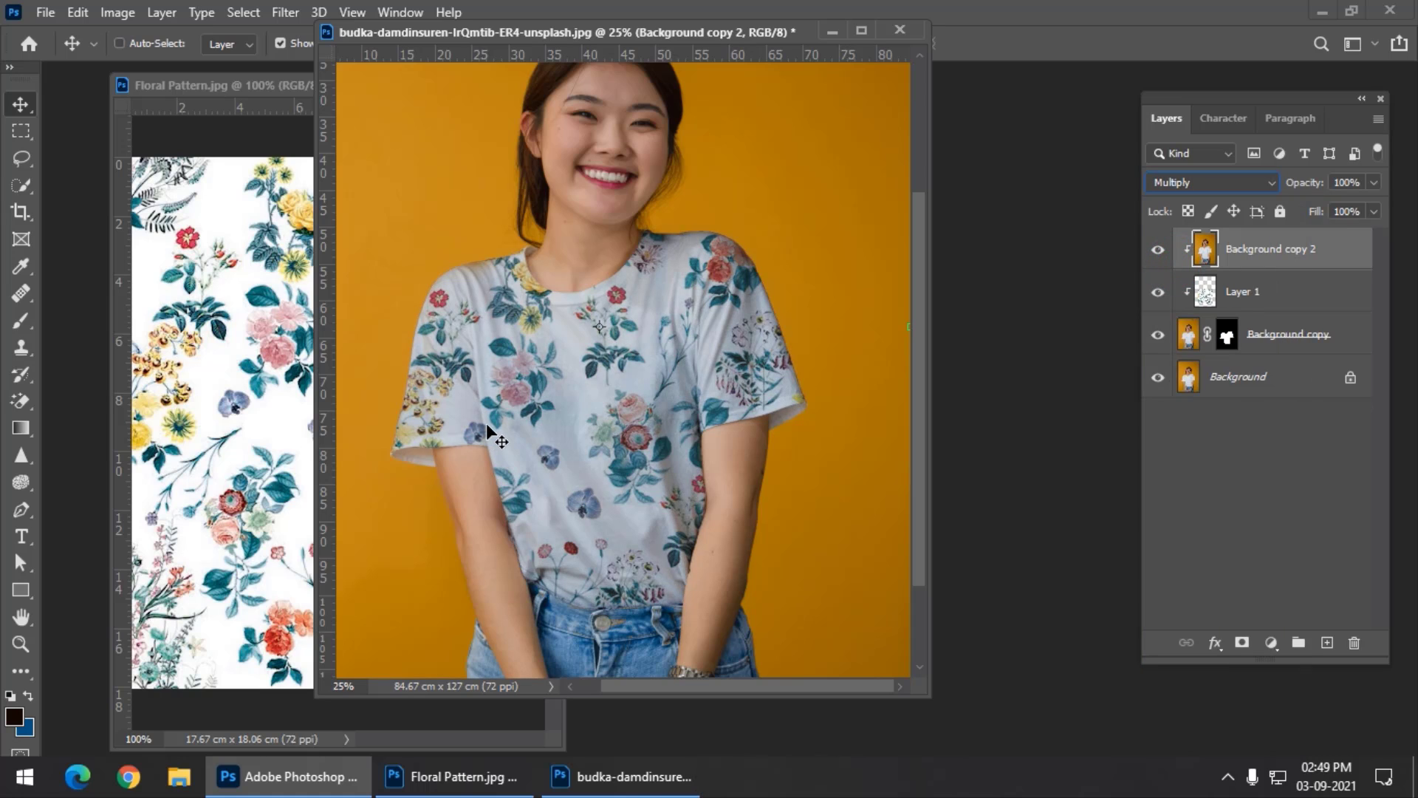
pyautogui.click(1241, 291)
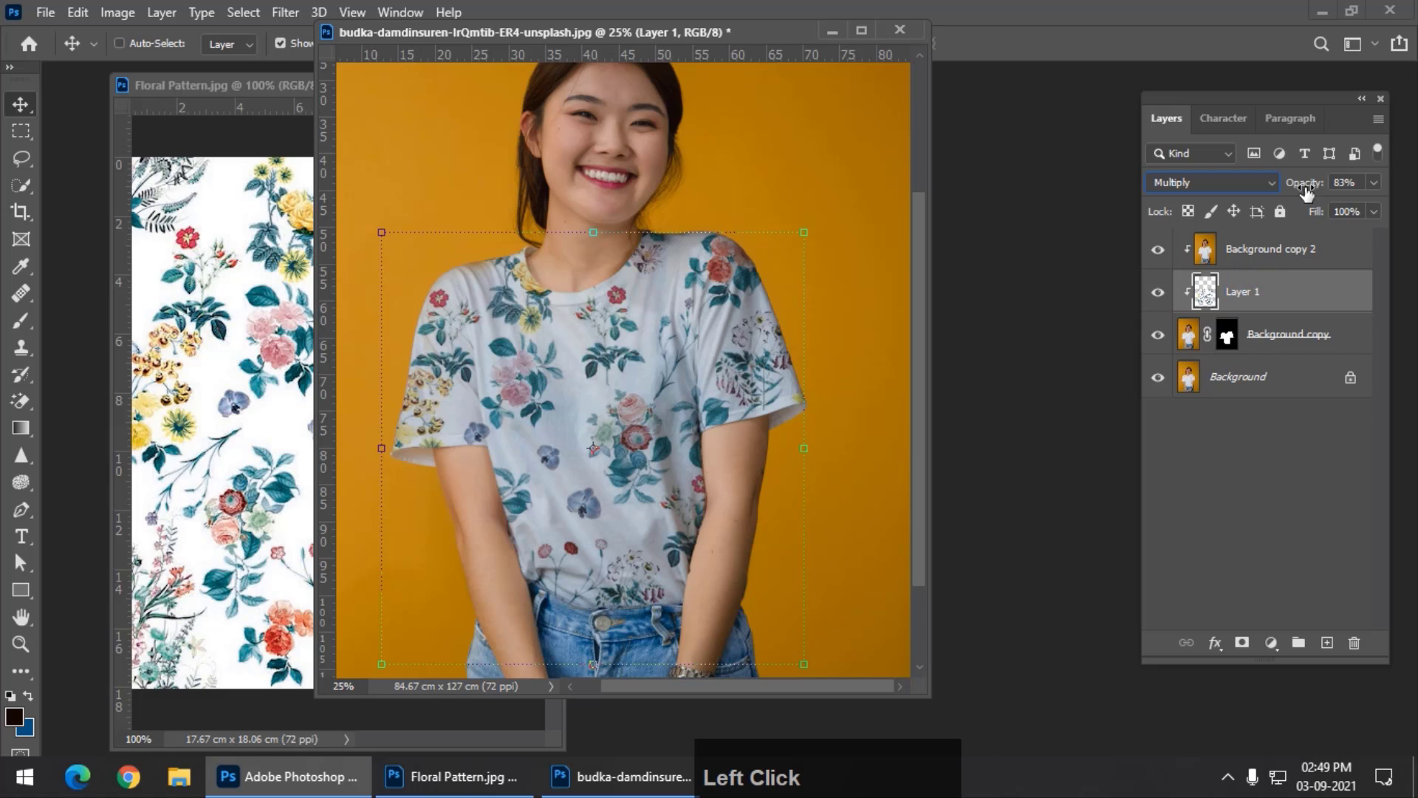
pyautogui.moveTo(1306, 191); pyautogui.dragTo(1274, 191)
pyautogui.click(1278, 251)
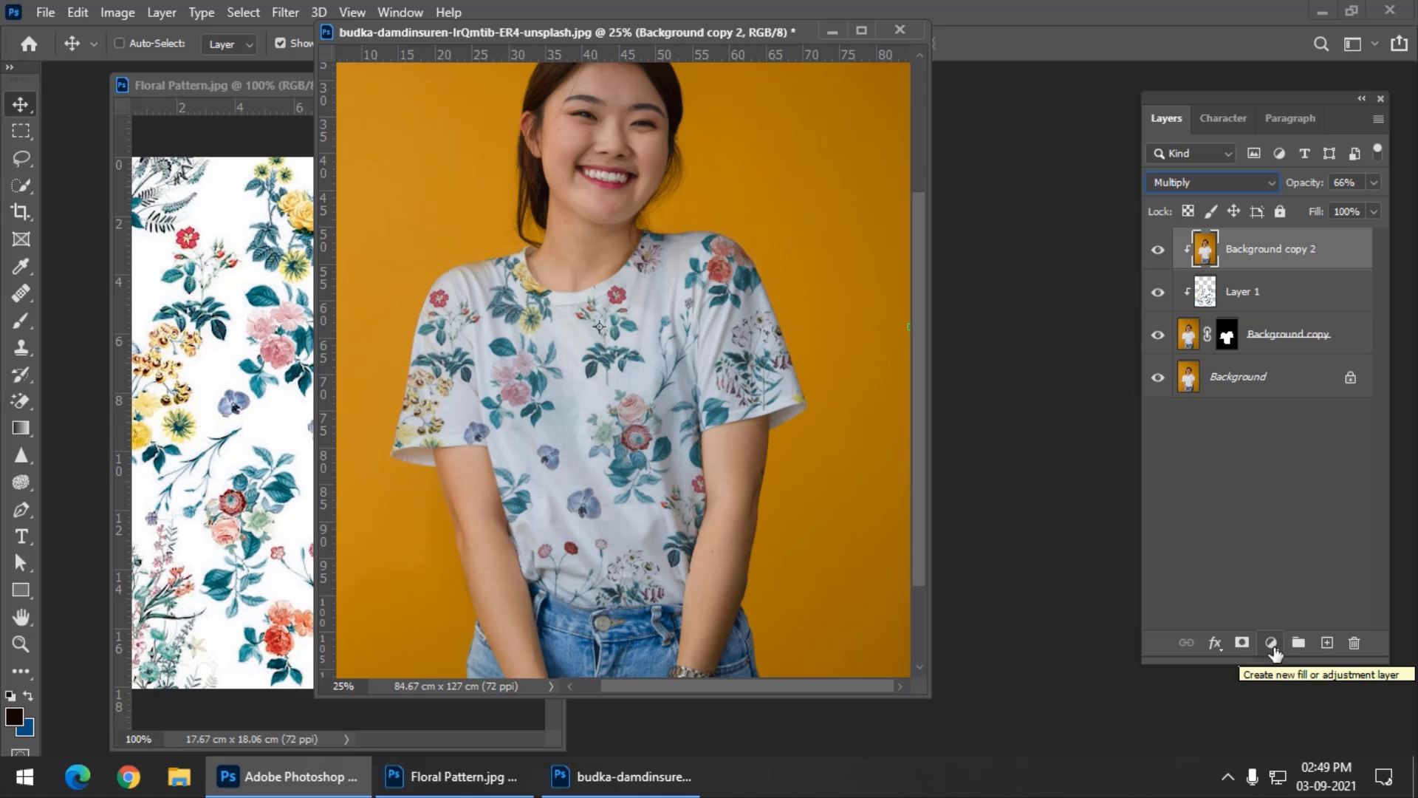
# Add a Levels adjustment layer above Background copy 2 and clip it to the layers below
pyautogui.click(1272, 644)
pyautogui.click(1289, 365)
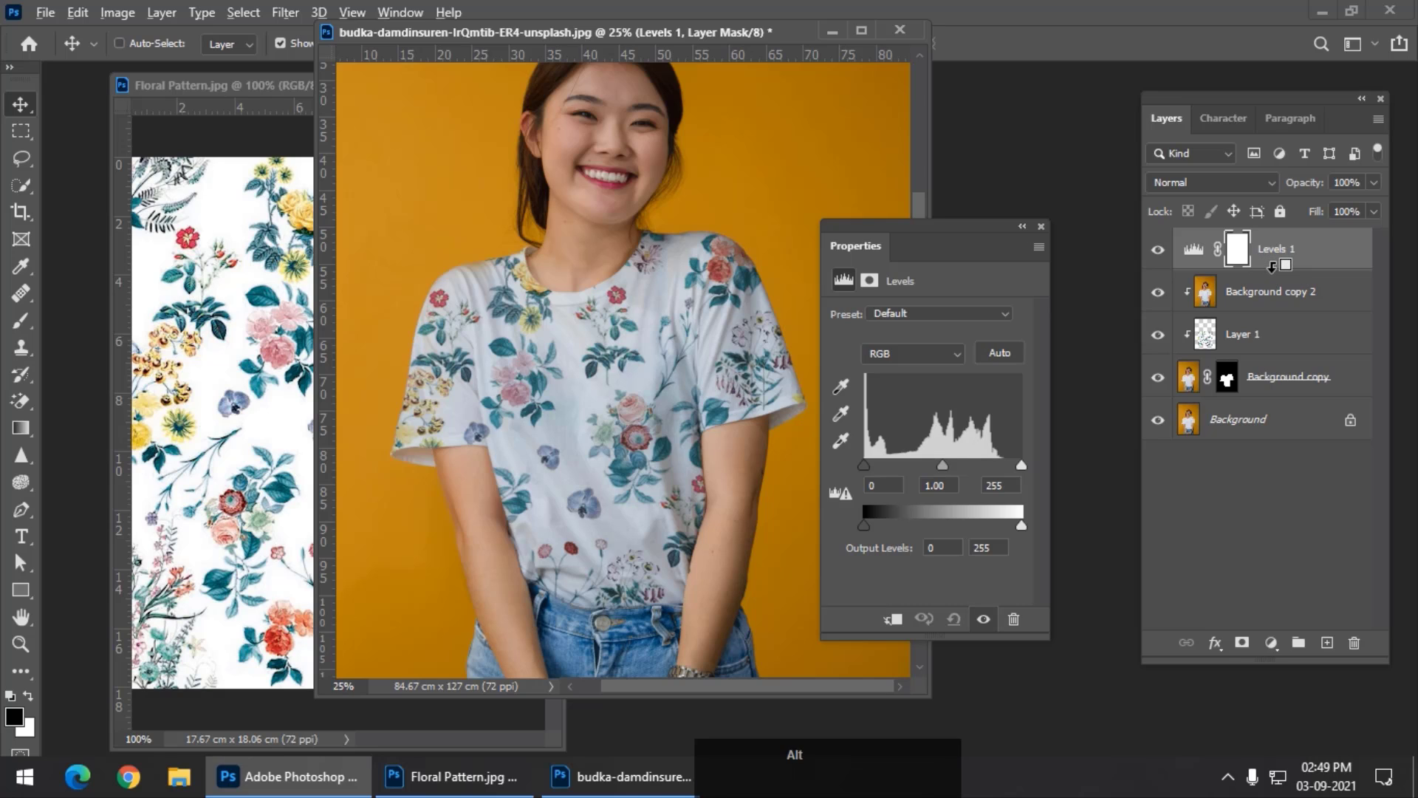
pyautogui.keyDown('alt'); pyautogui.click(1272, 264); pyautogui.keyUp('alt')
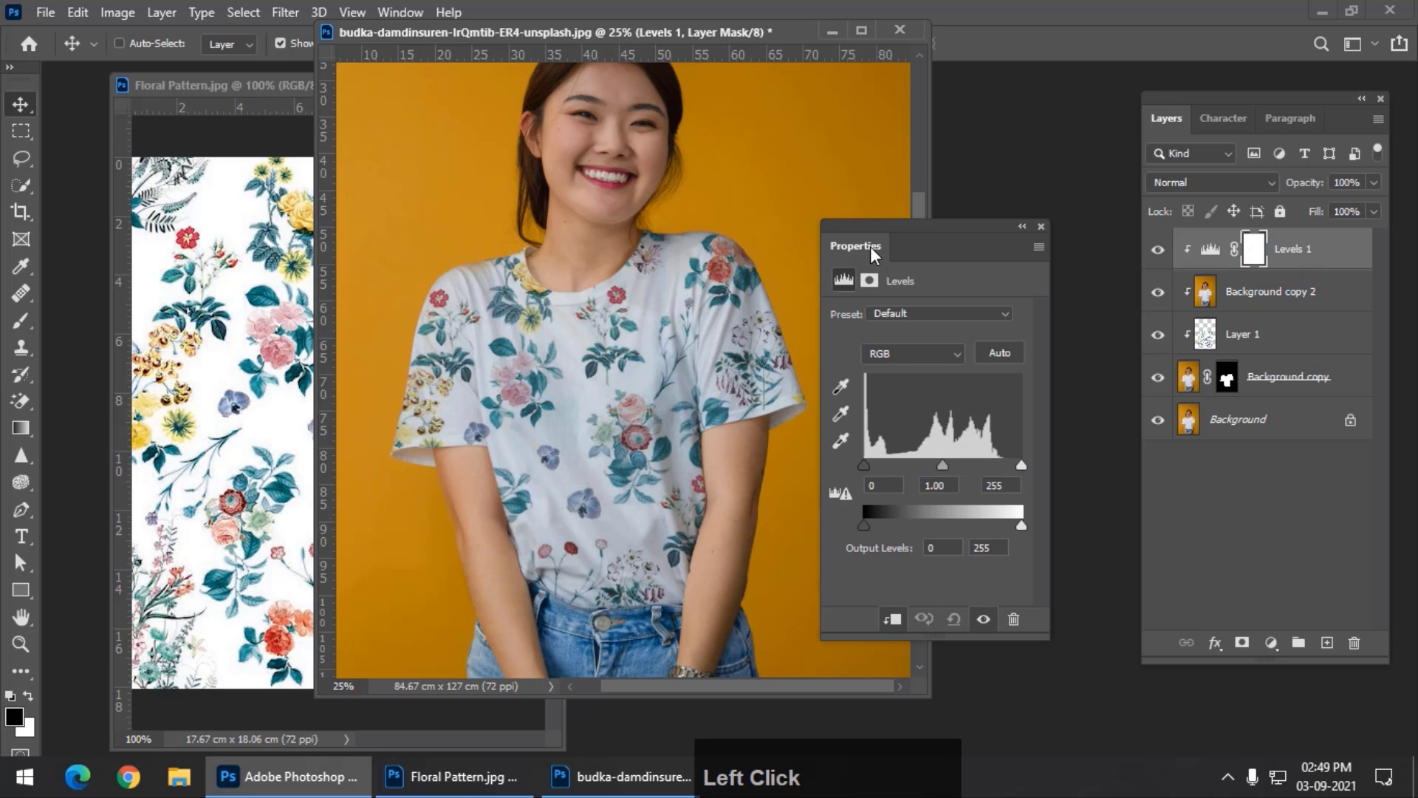
pyautogui.moveTo(870, 246); pyautogui.dragTo(993, 167)
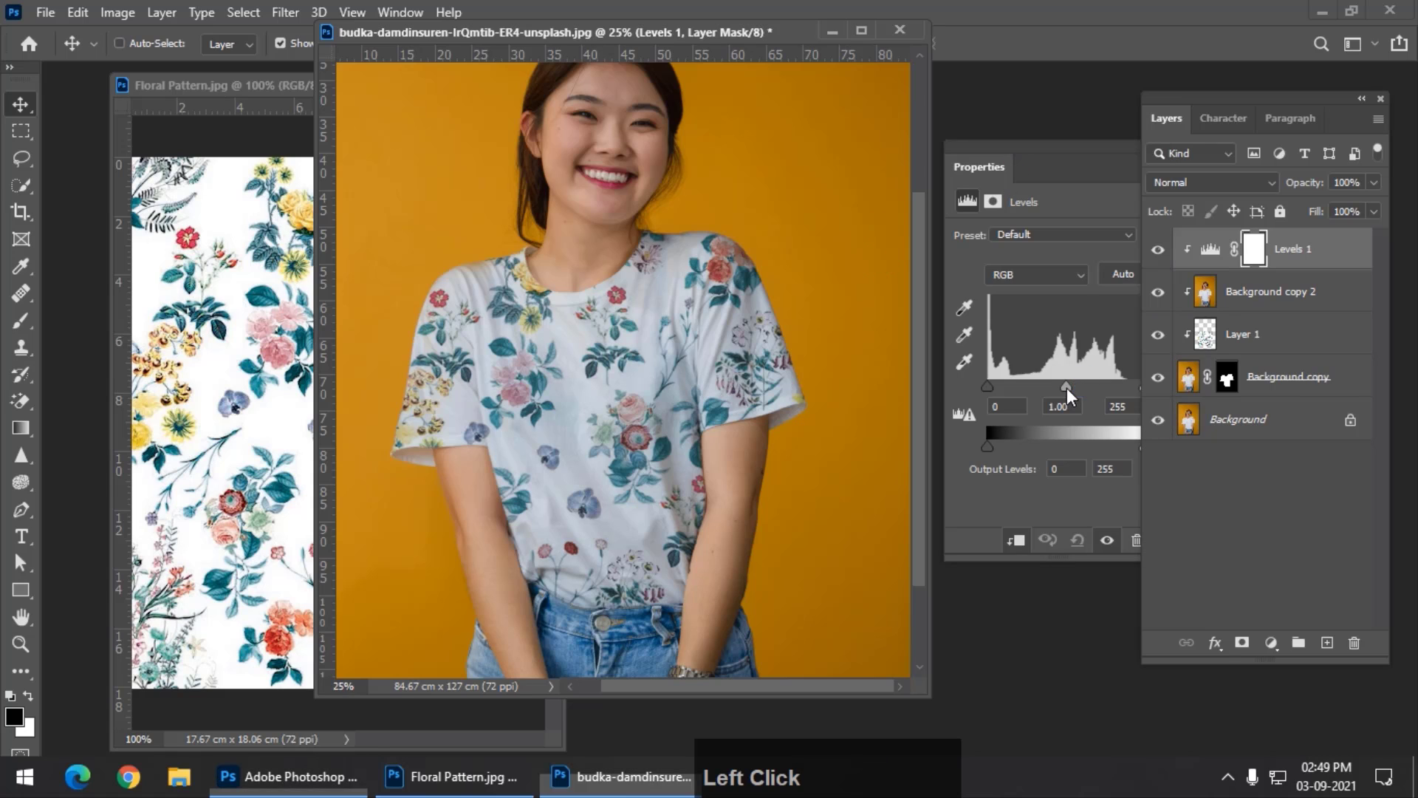
pyautogui.moveTo(989, 174); pyautogui.dragTo(923, 166)
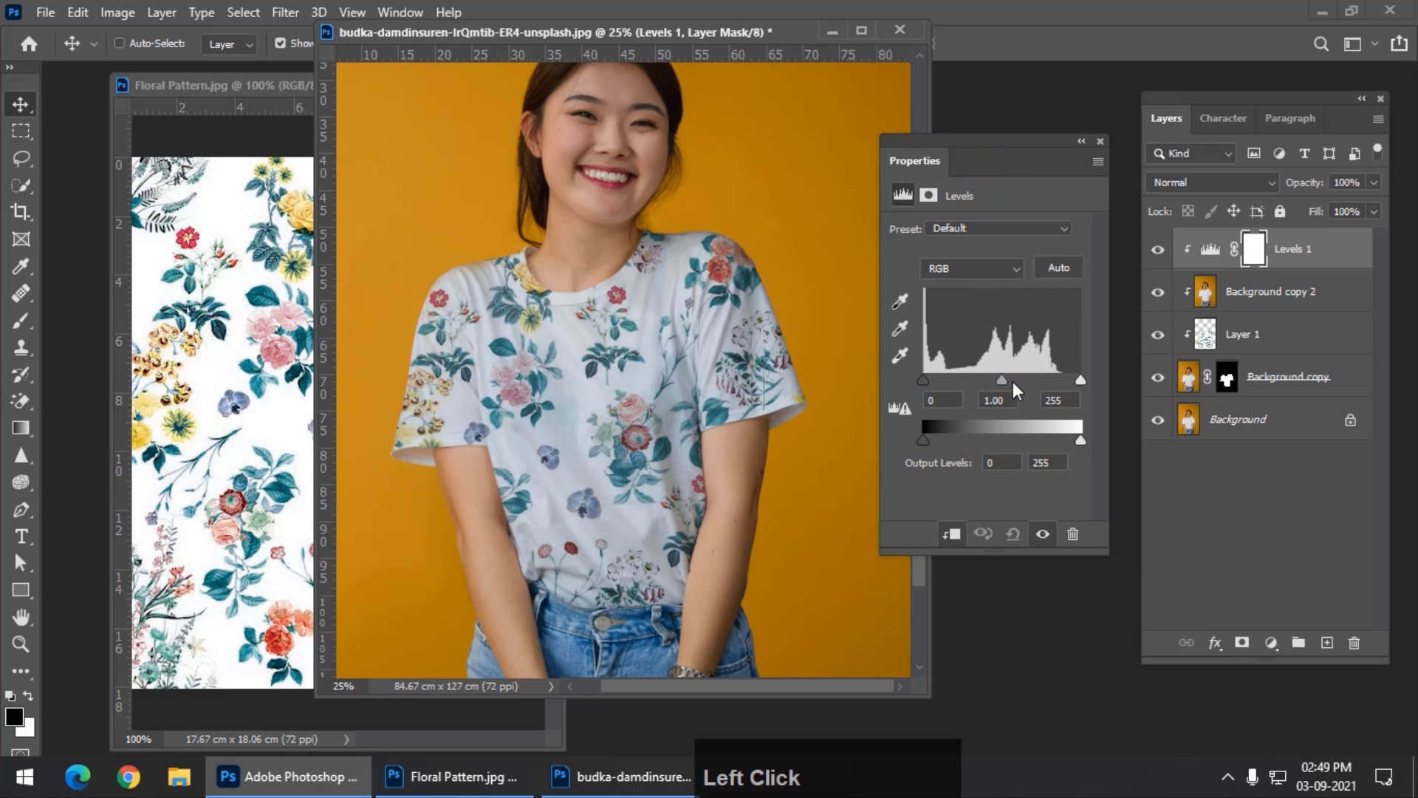
# Set the Levels midtone value to 0.85 and compare the T-shirt with Levels 1 and Background copy 2 hidden and shown
pyautogui.moveTo(1005, 380)
pyautogui.mouseDown()
pyautogui.moveTo(1017, 379)
pyautogui.moveTo(990, 379)
pyautogui.moveTo(1010, 380)
pyautogui.mouseUp()
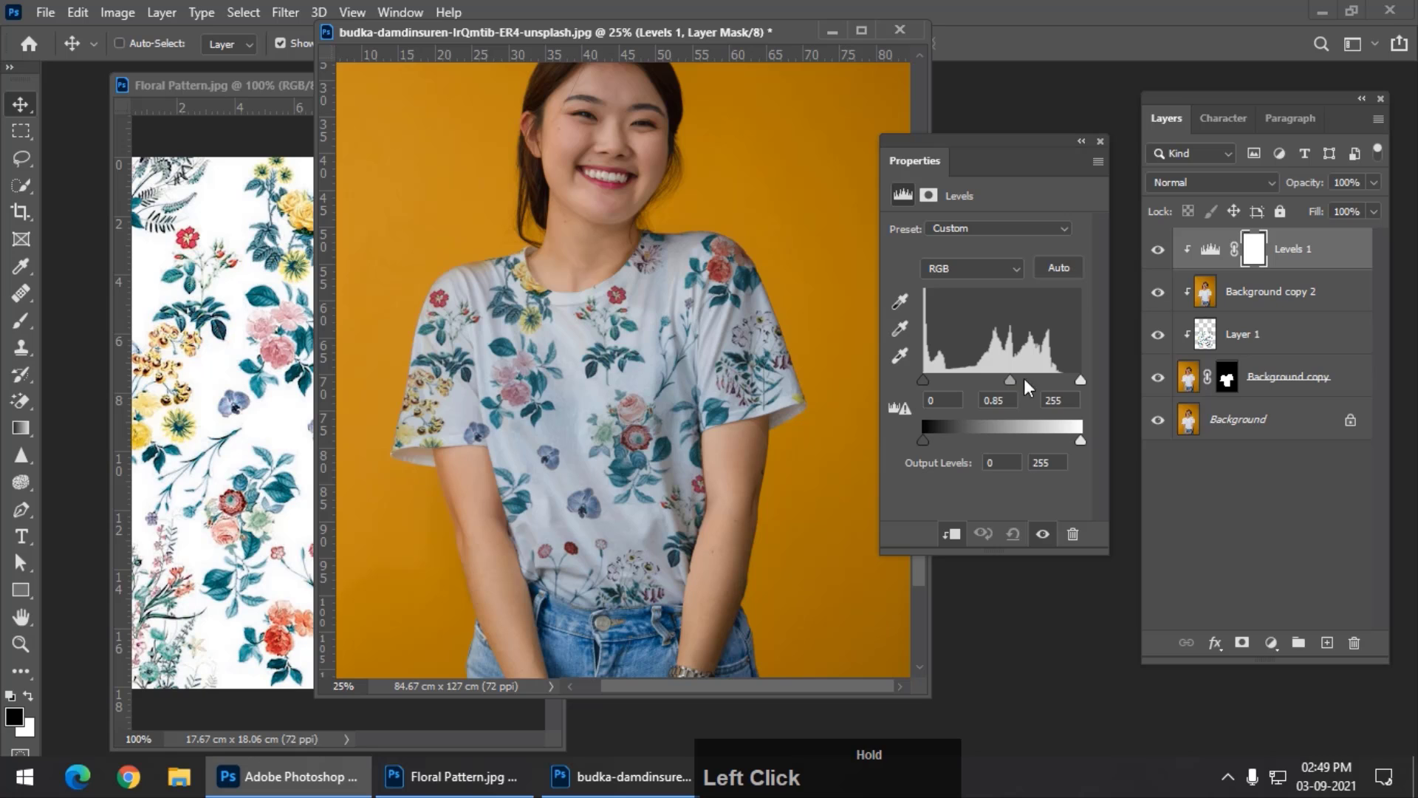
pyautogui.click(1155, 252)
pyautogui.click(1157, 250)
pyautogui.click(1158, 293)
pyautogui.click(1158, 293)
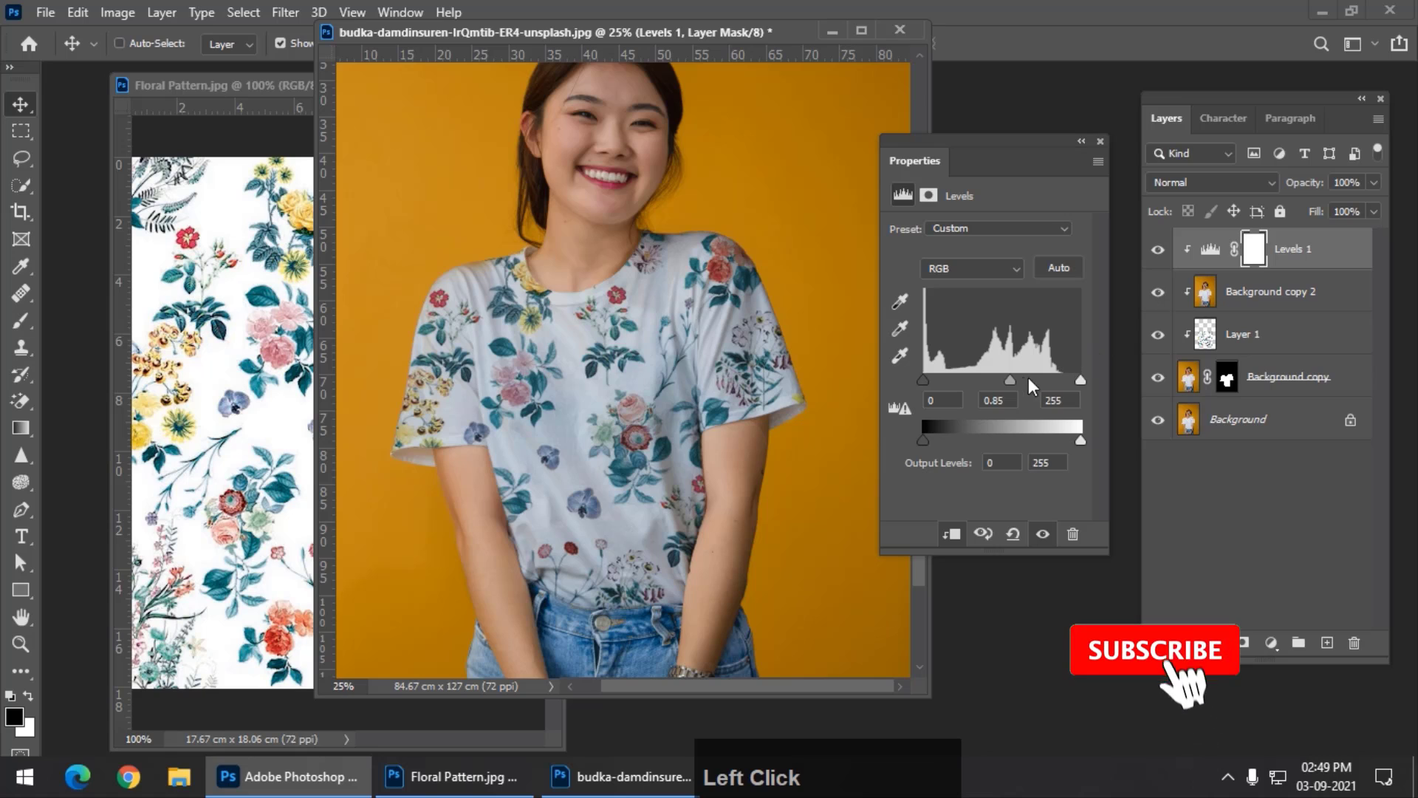
# Reset the Levels midtone value to 1.00 and close the adjustment's properties
pyautogui.moveTo(1013, 381); pyautogui.dragTo(1000, 381)
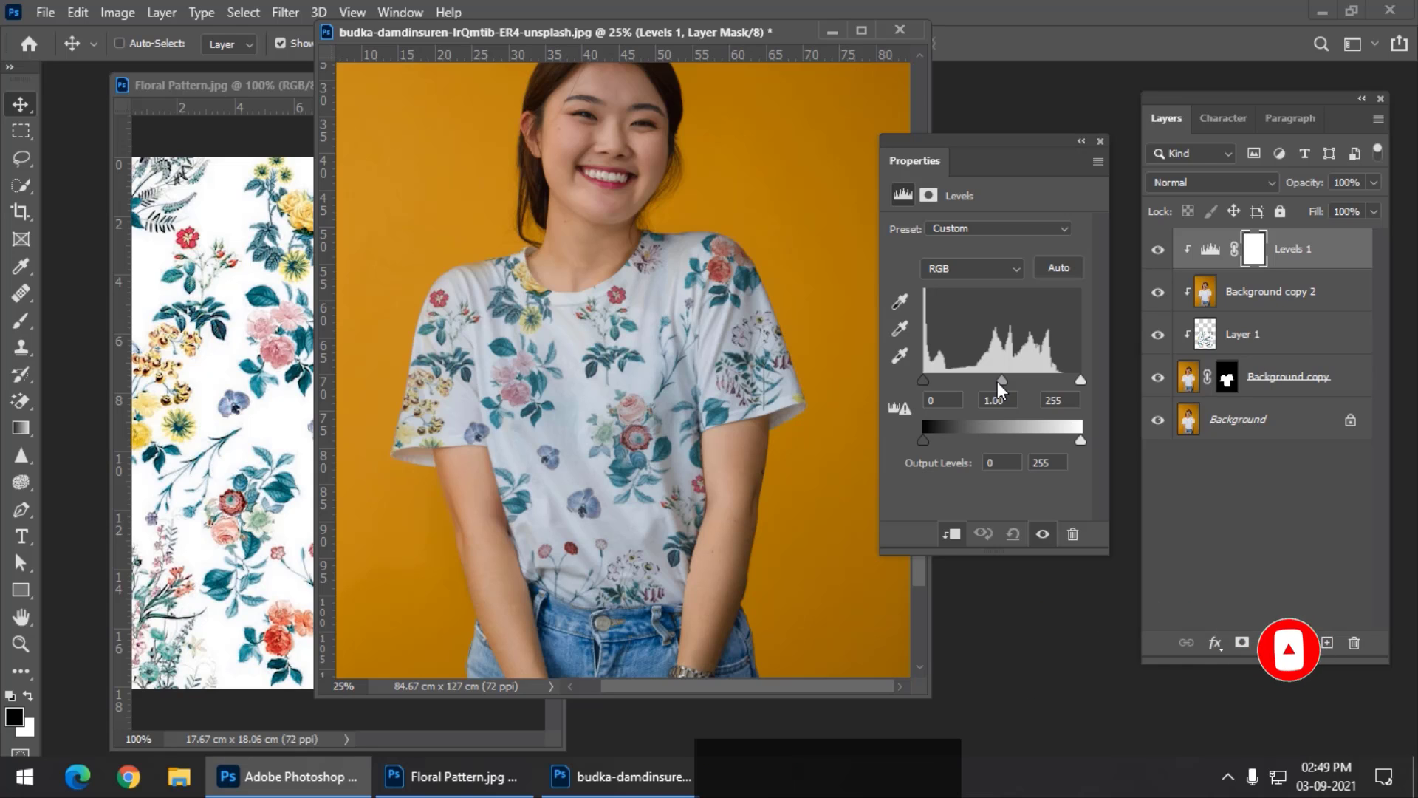
pyautogui.click(1101, 141)
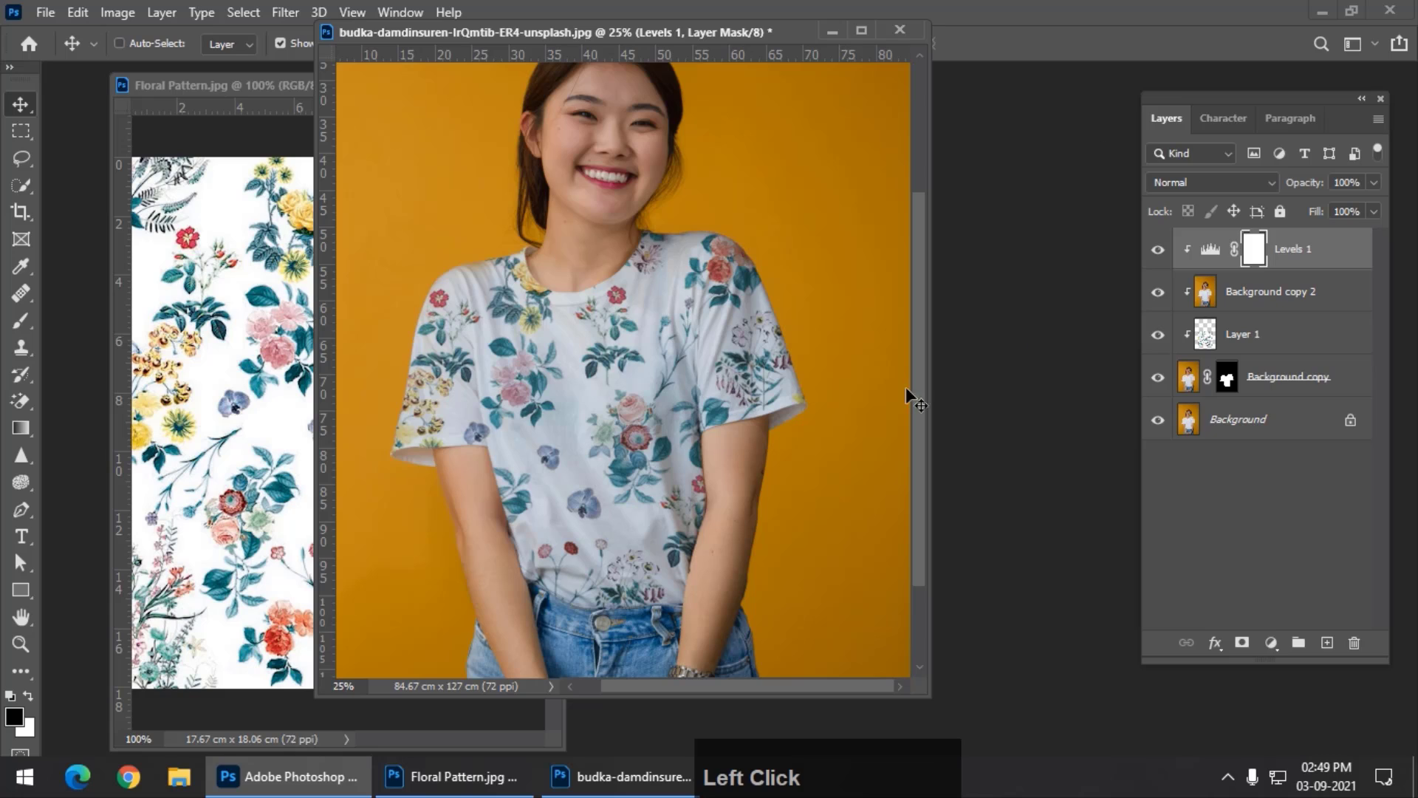